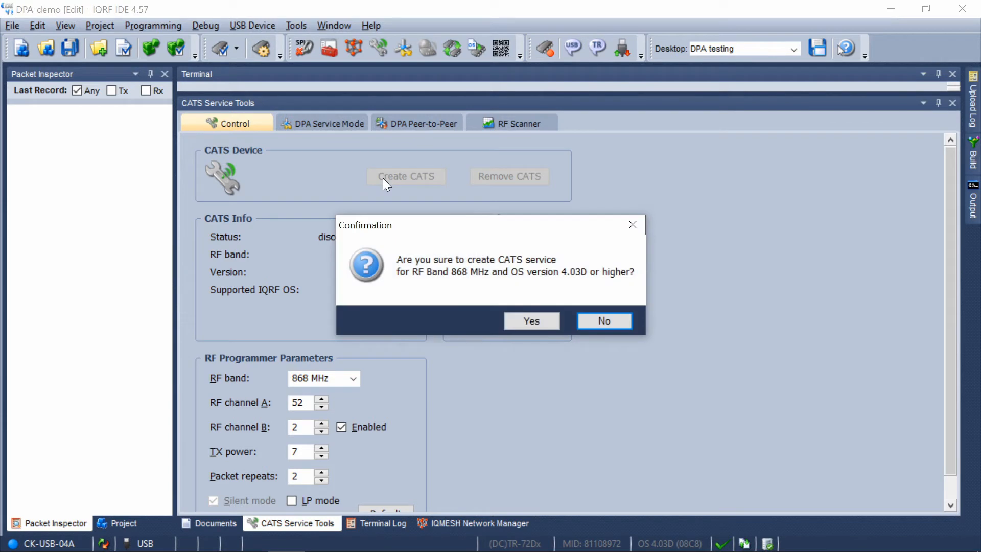
Step: Create the CATS service for RF band 868 MHz and OS version 4.03D or higher, and select the RF Programmer tool
left_click(530, 327)
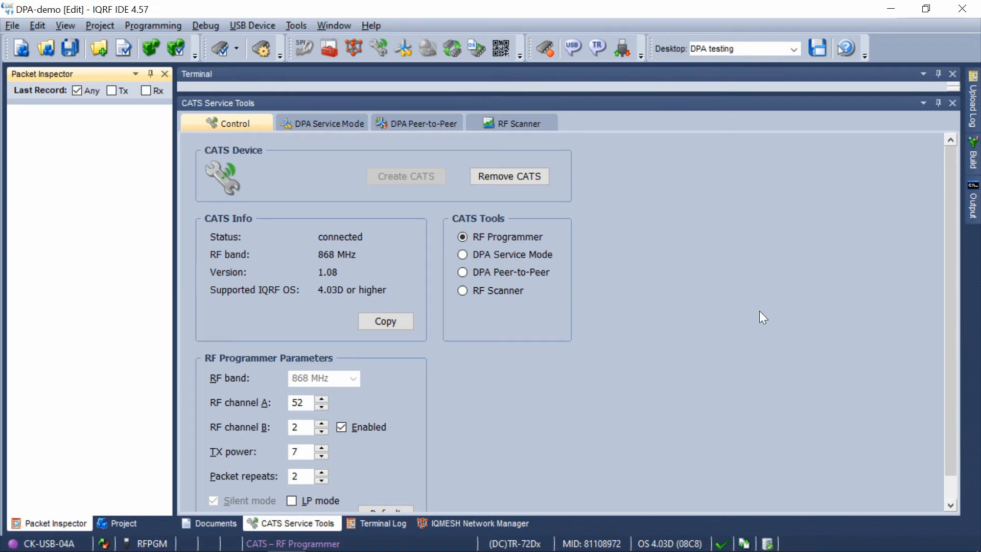
left_click(459, 239)
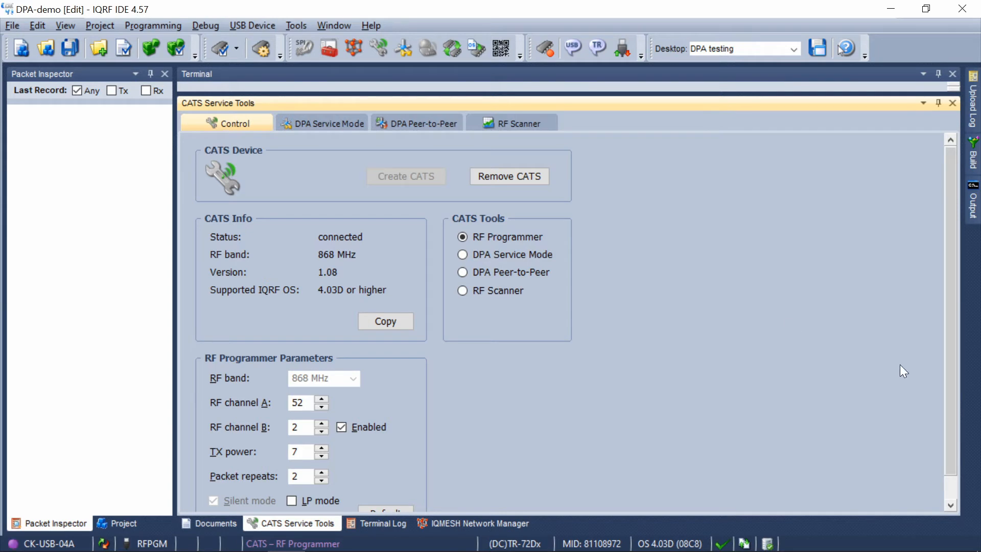
left_click_drag(949, 384, 949, 365)
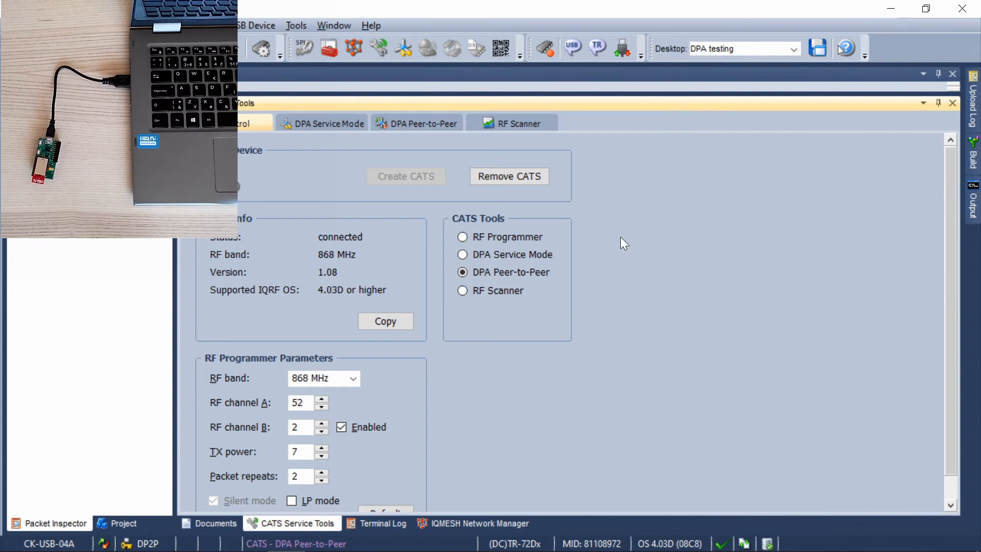
Step: Remove the CATS service from the connected USB device
left_click(493, 179)
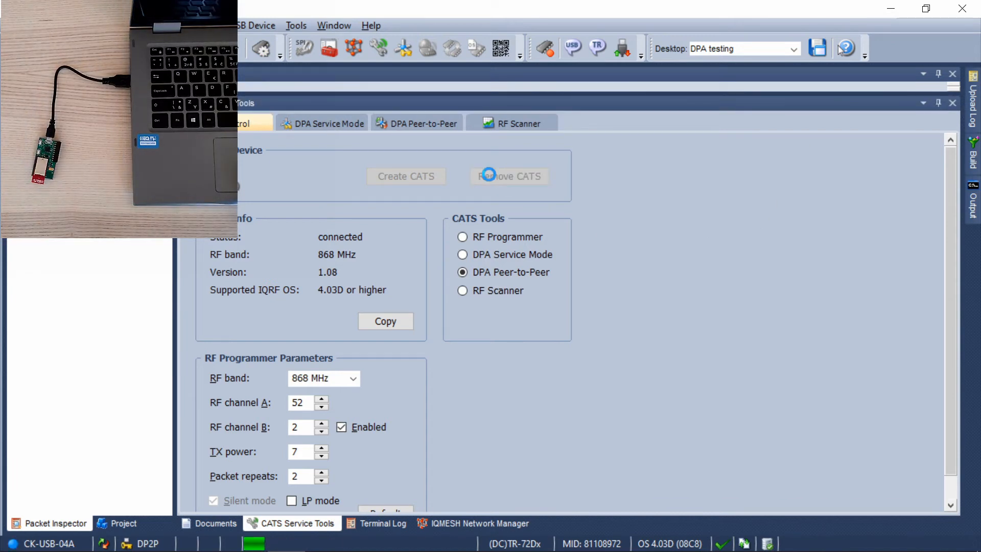
left_click(527, 320)
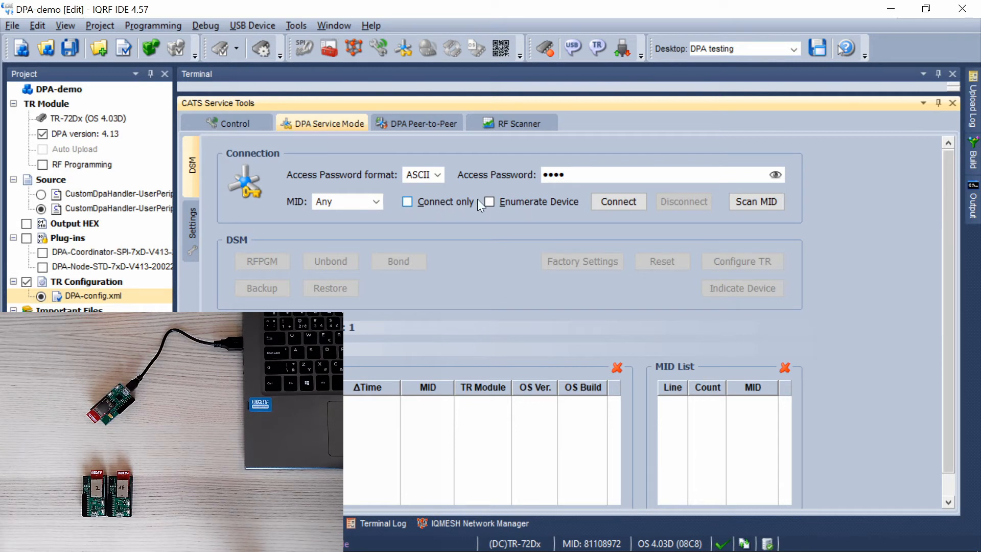
Step: Connect to a device with any MID in DPA Service Mode and review its device info and DSM Scanner log
left_click(616, 201)
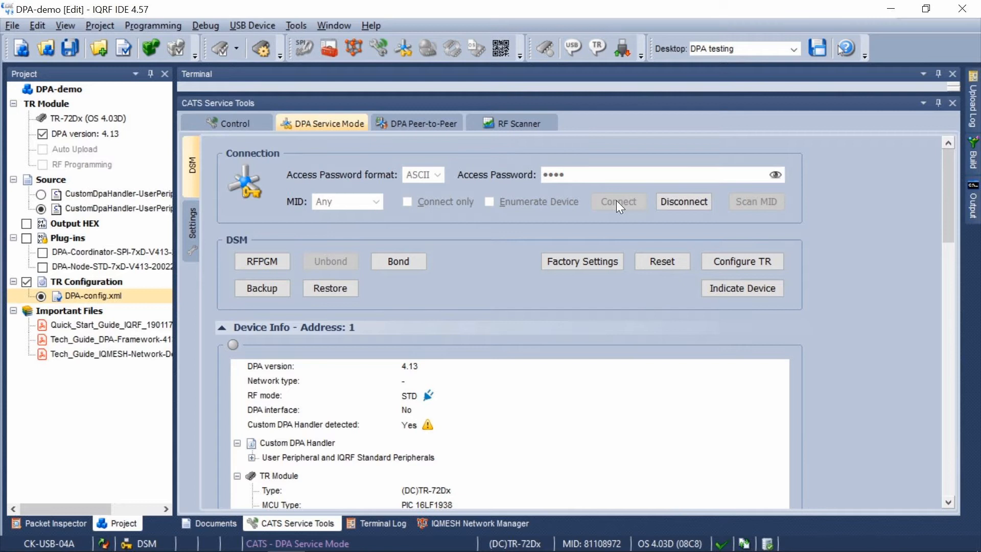
left_click_drag(949, 229, 961, 277)
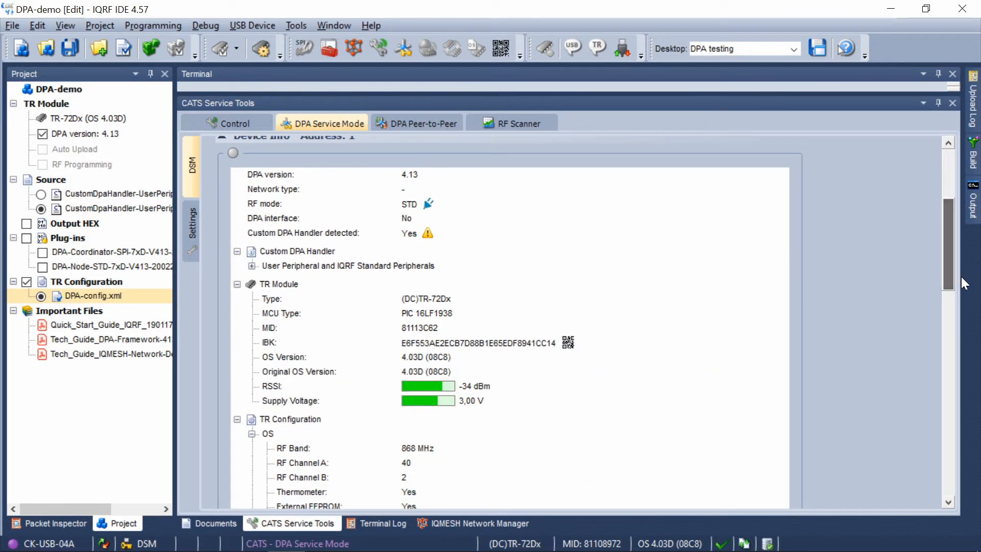
left_click(942, 425)
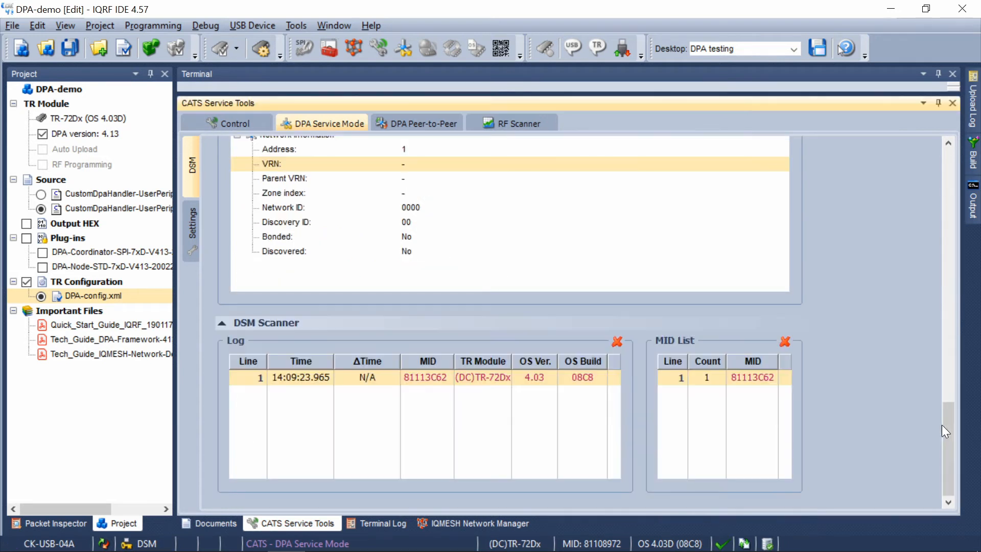
left_click_drag(945, 425, 941, 124)
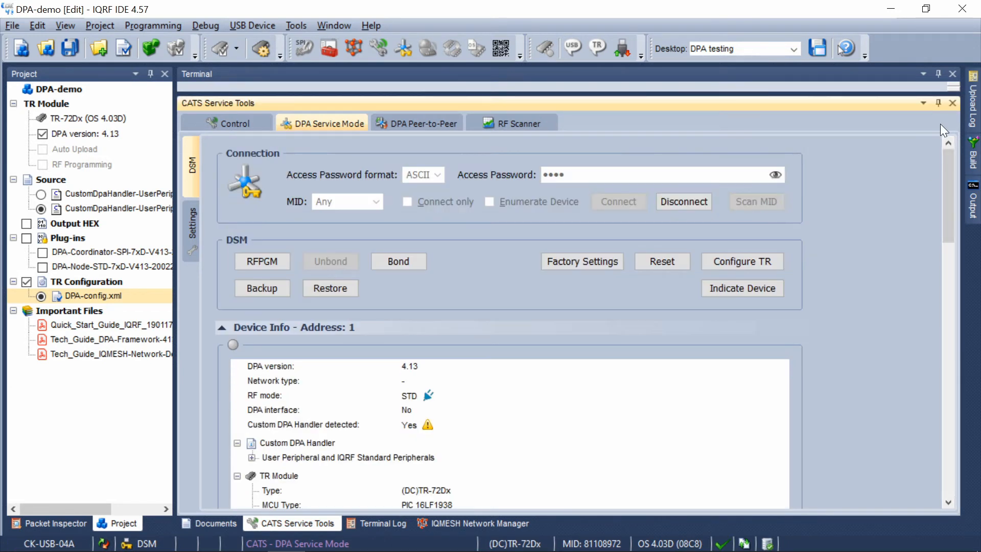
Step: Switch the connected device to RF programming mode and upload the DPA-Node-STD-7xD-V413-200227.iqrf plug-in
left_click(259, 267)
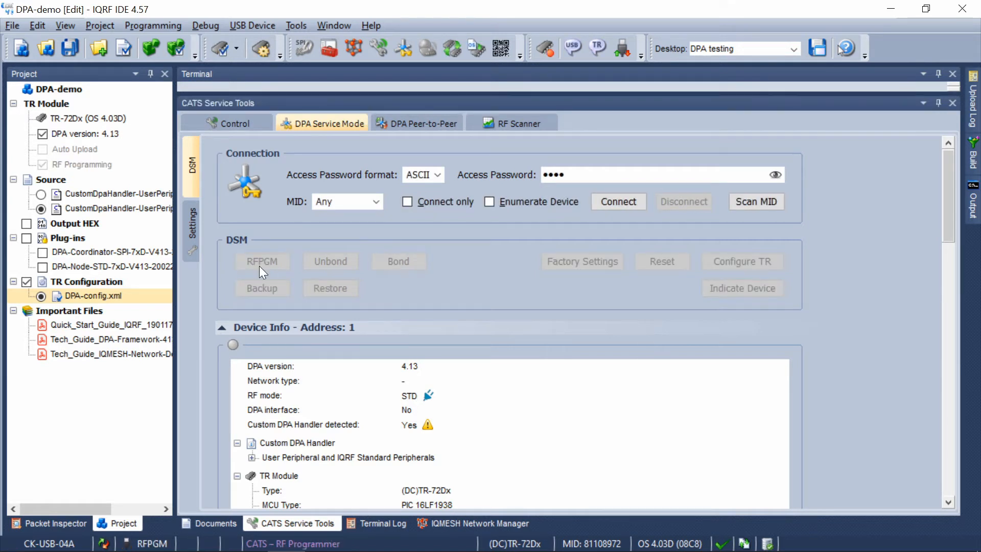
left_click_drag(175, 275, 242, 276)
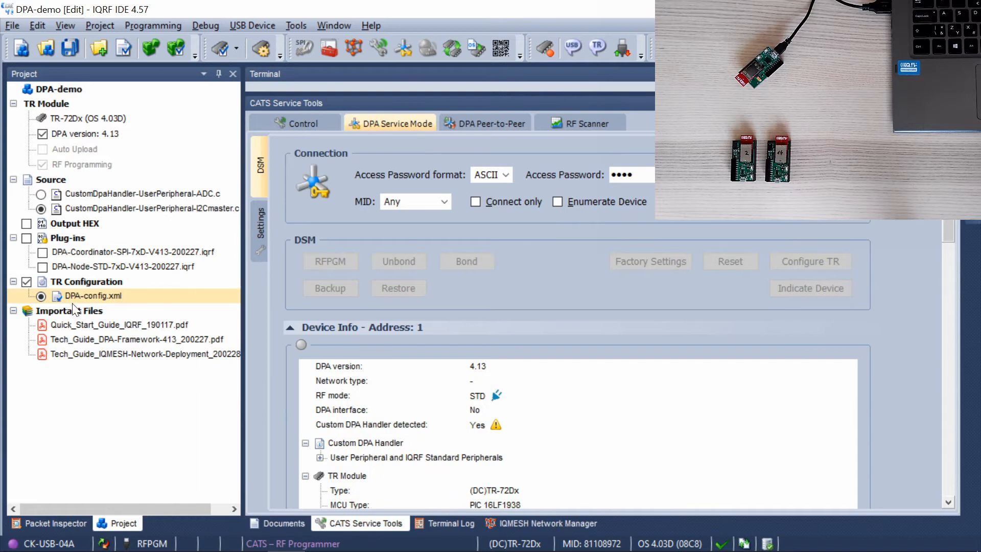
left_click(42, 266)
left_click(27, 238)
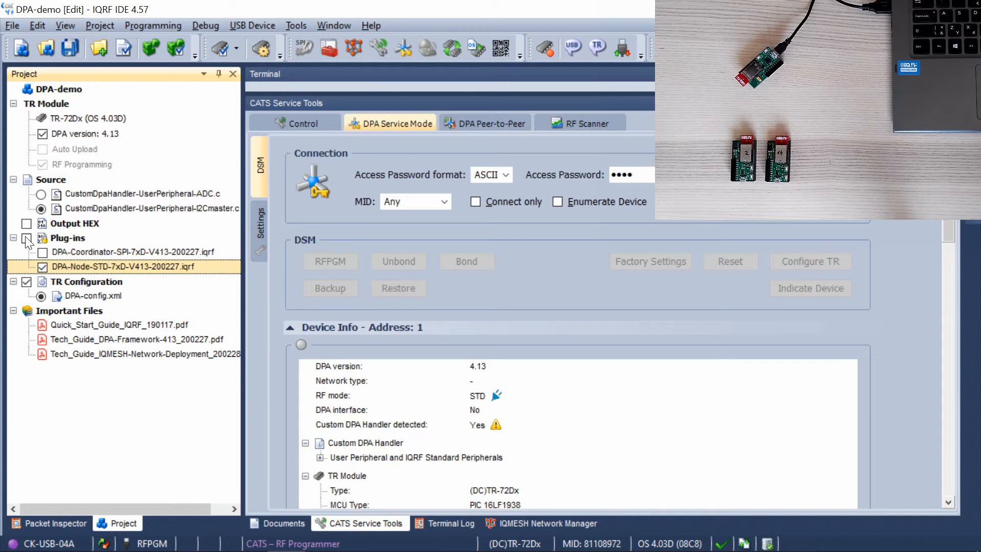
left_click(221, 49)
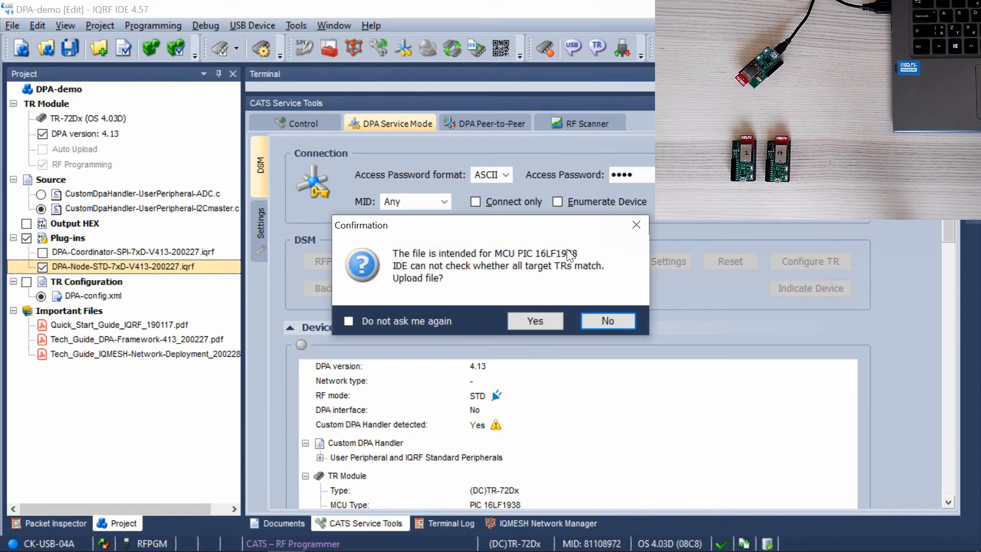
left_click(529, 321)
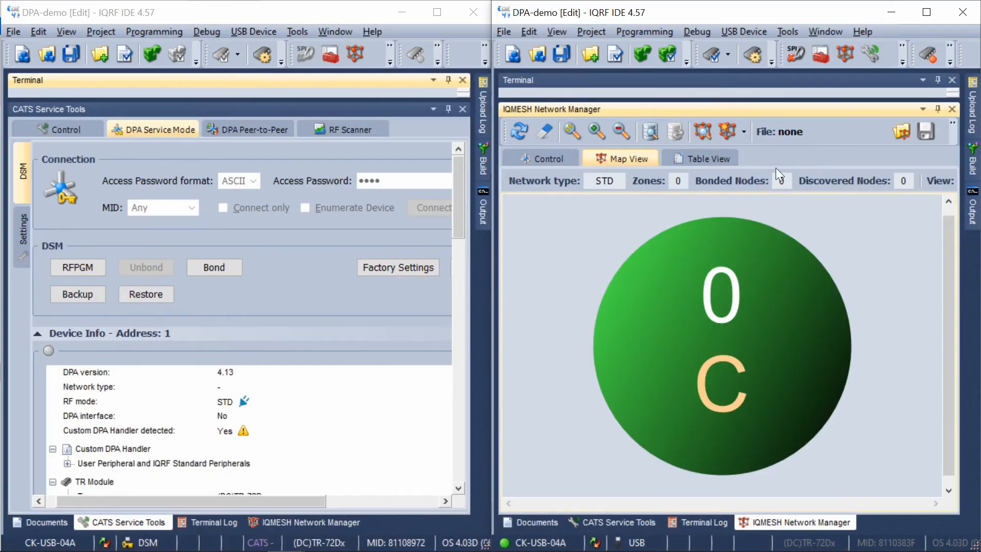
Step: Bond the node in DPA Service Mode to the coordinator using local bonding with an automatic address, and refresh the network map
left_click(518, 129)
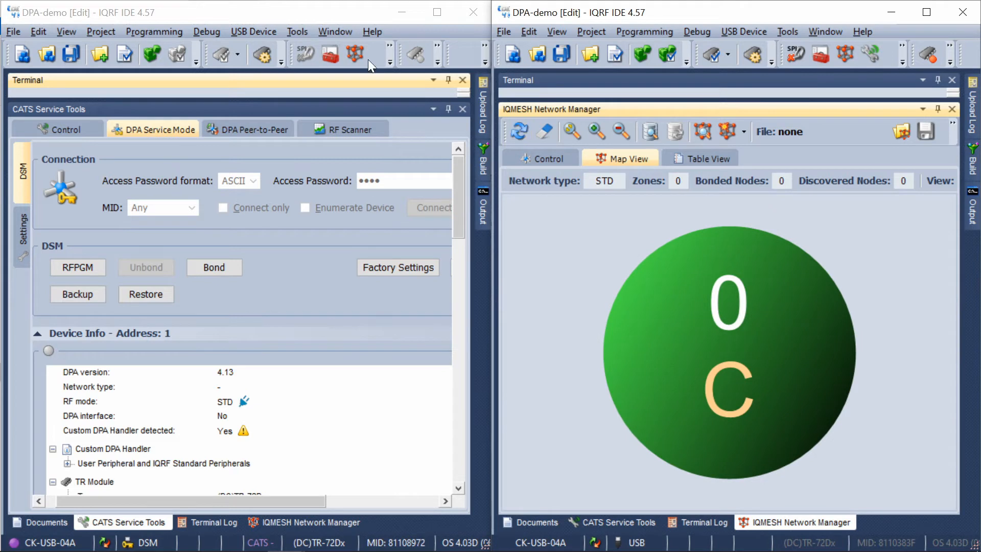
left_click(295, 6)
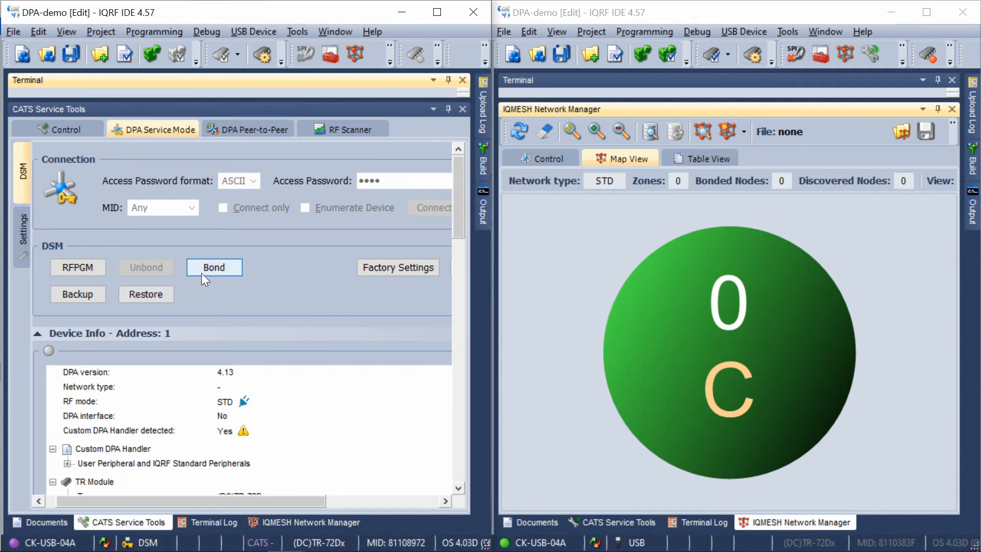
left_click(549, 155)
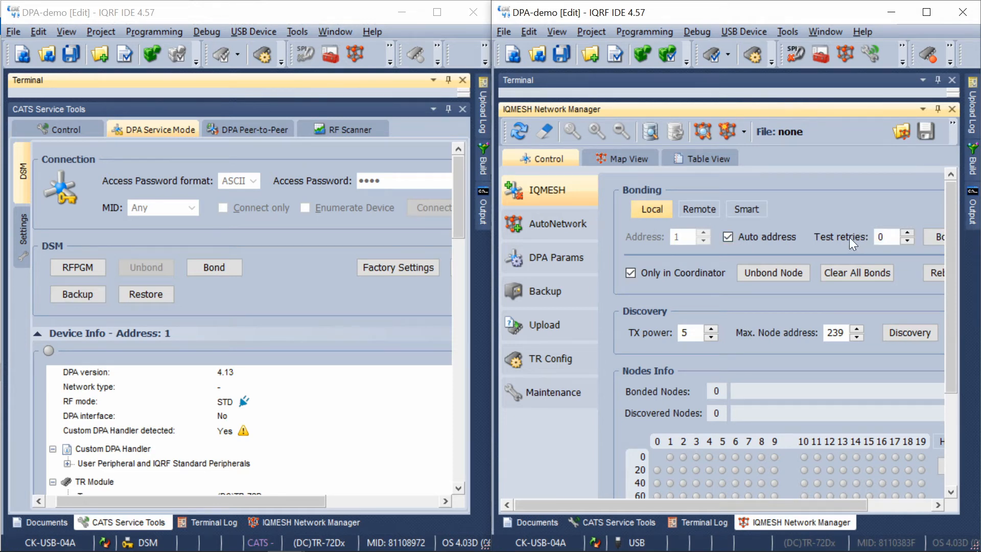
left_click_drag(764, 505, 817, 501)
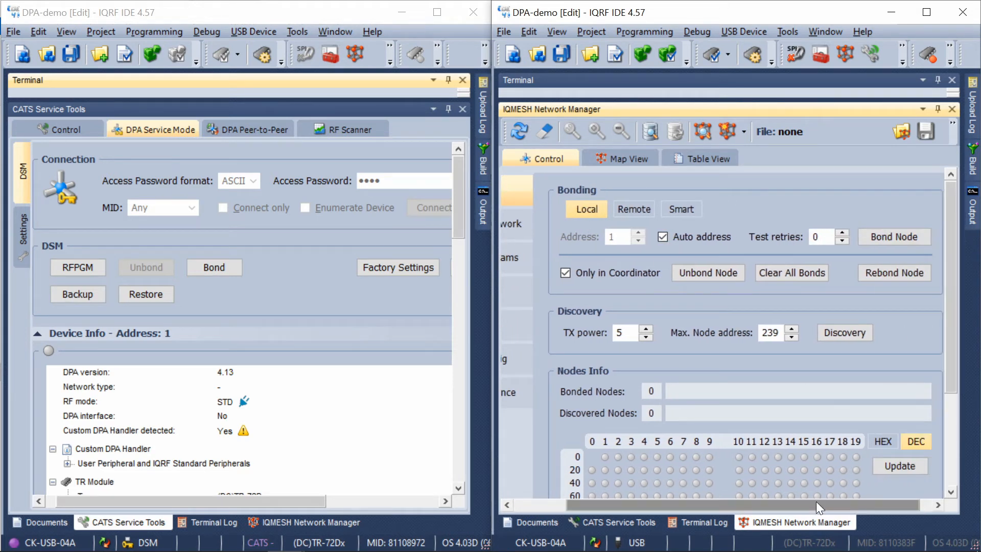
left_click(884, 232)
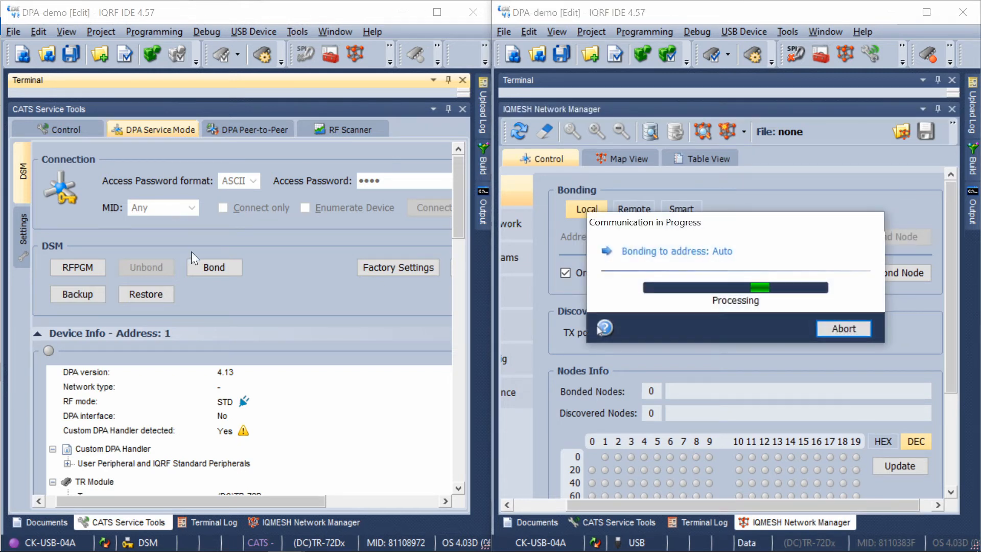
left_click(207, 266)
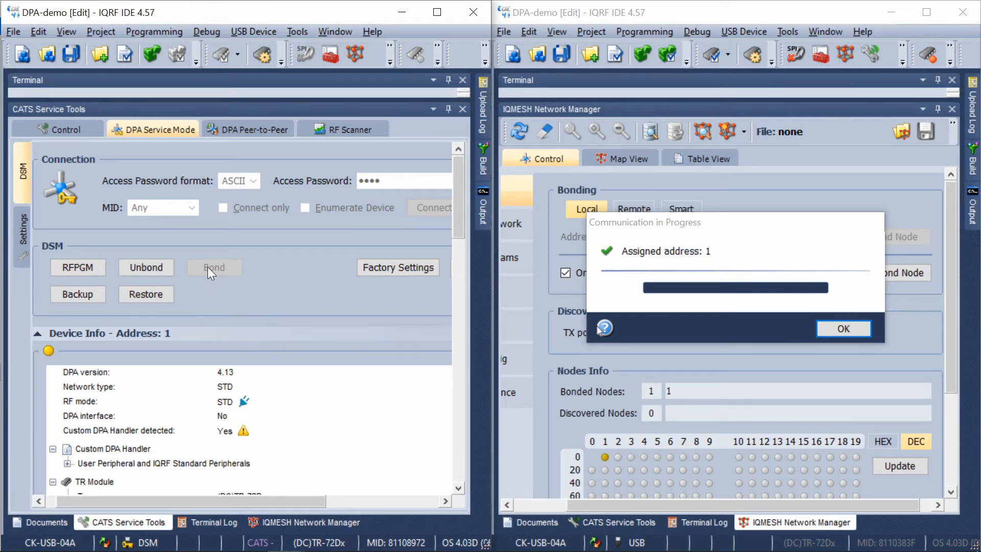
left_click(842, 331)
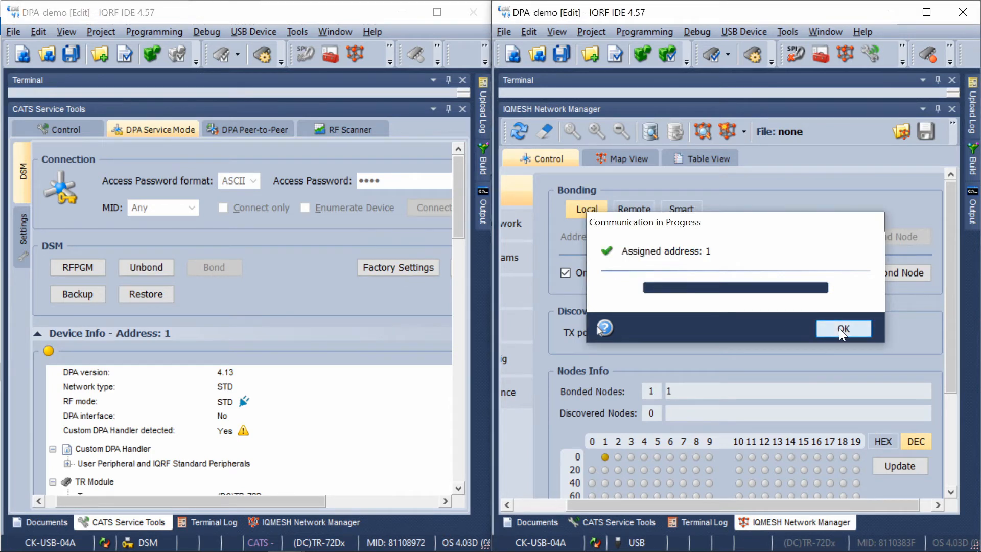
left_click(632, 155)
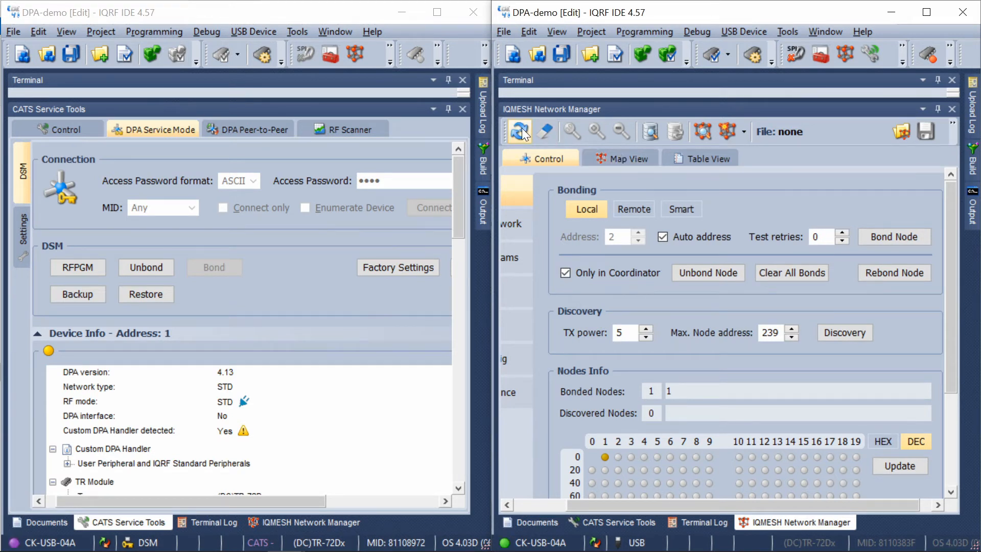
left_click(520, 131)
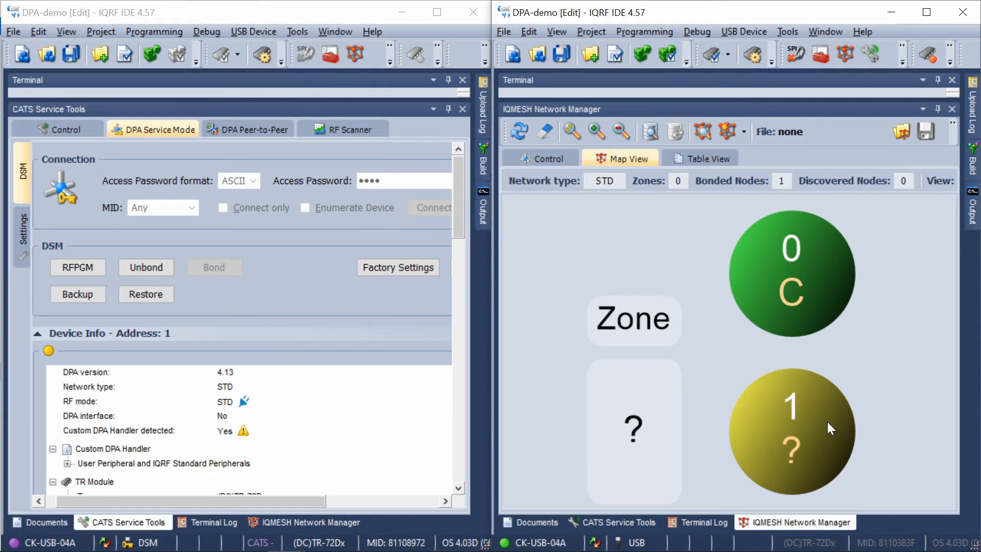
Step: Unbond the node in DPA Service Mode and disconnect from it
left_click(351, 10)
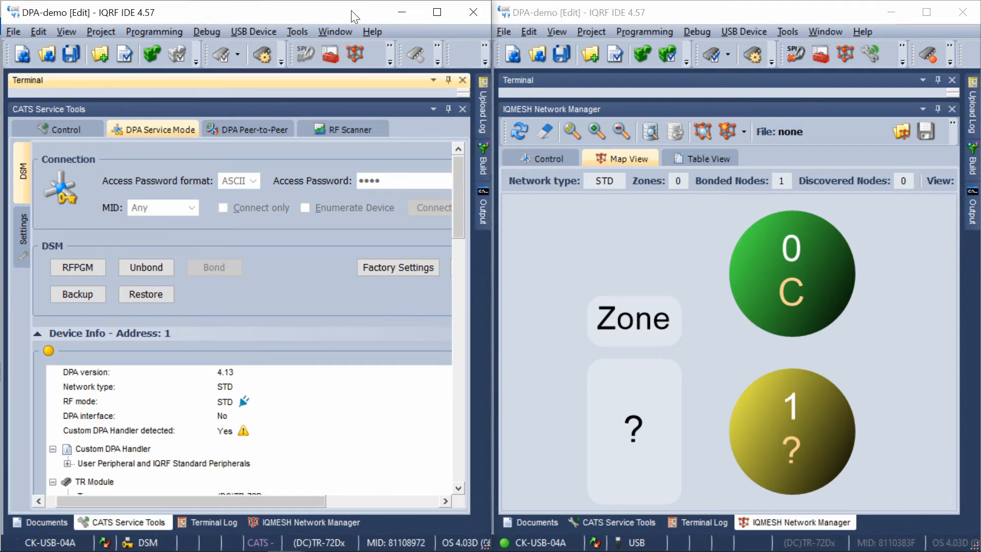
left_click(153, 269)
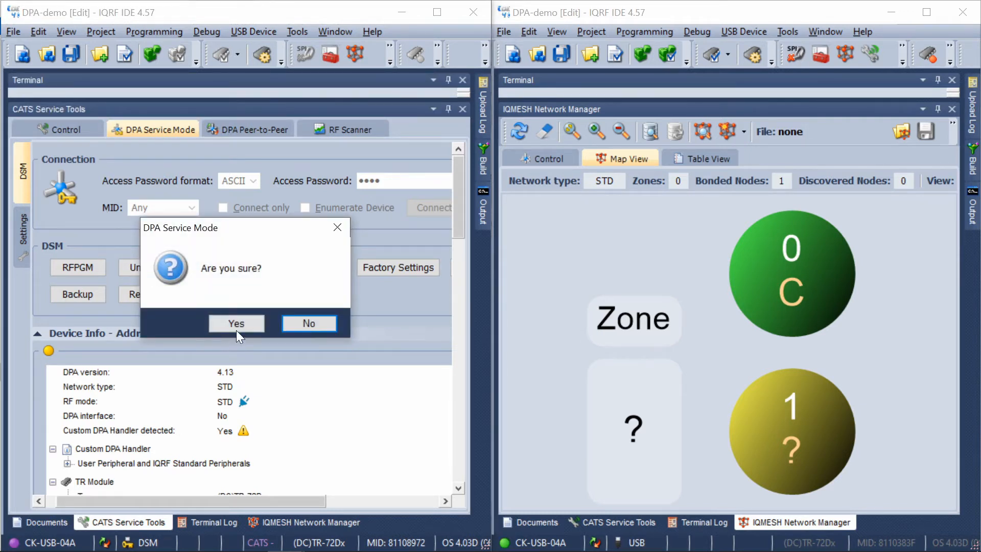
left_click(236, 329)
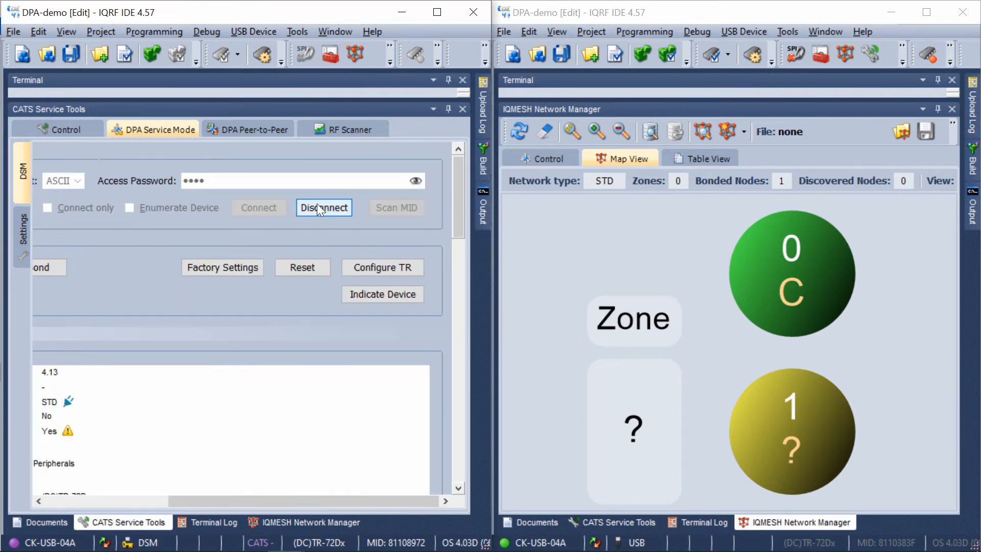
left_click(320, 208)
Step: Clear all bonds in the coordinator only and refresh the network map
left_click(520, 134)
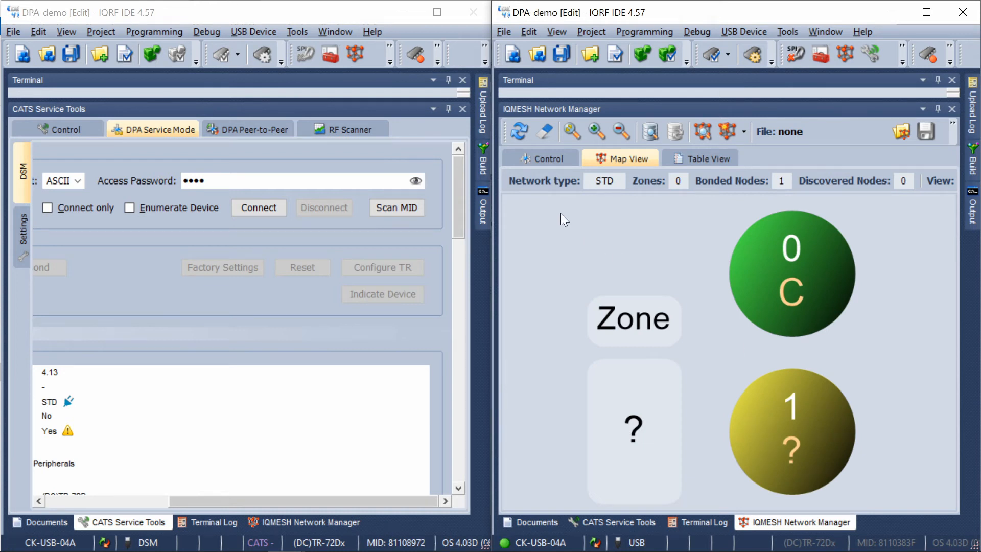
left_click(541, 159)
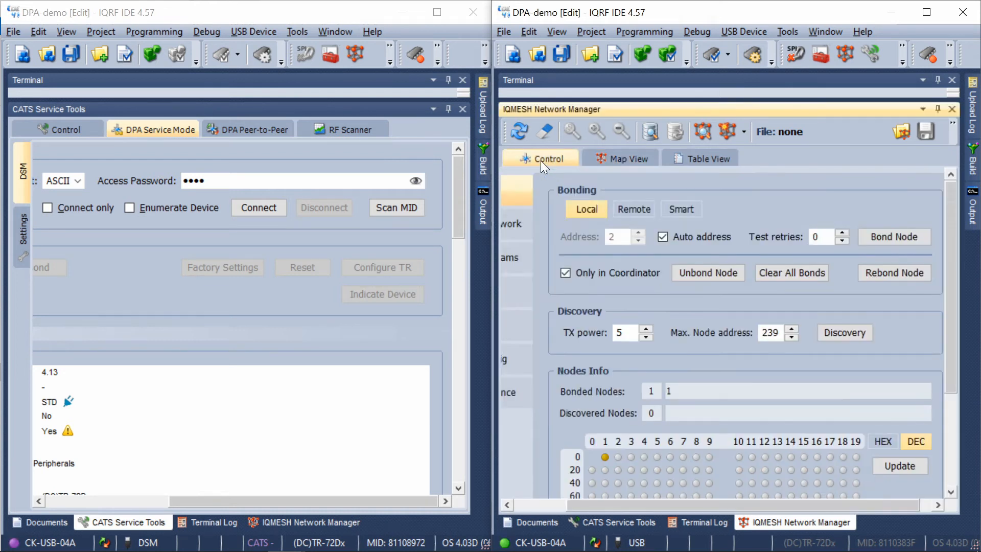
left_click(778, 271)
left_click(734, 323)
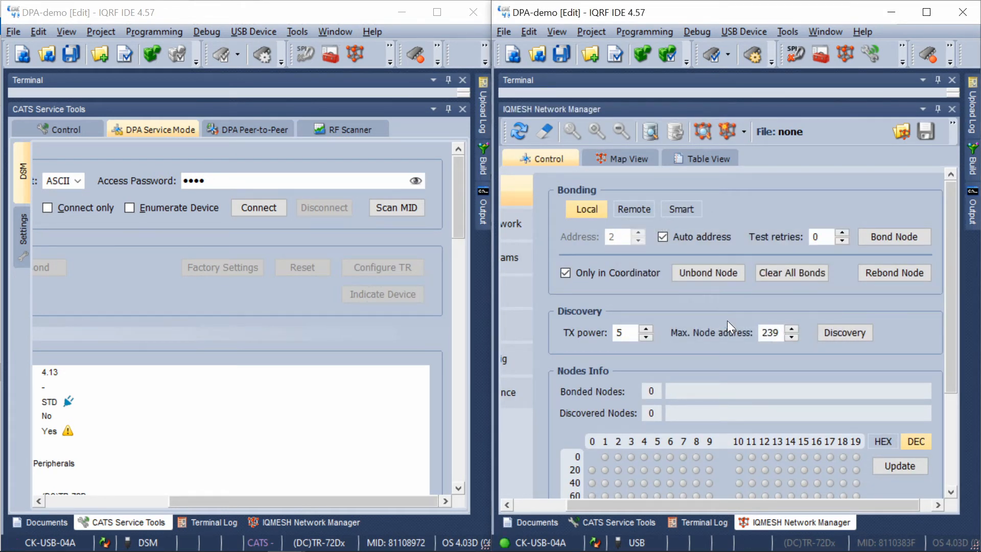
left_click(622, 159)
left_click(514, 132)
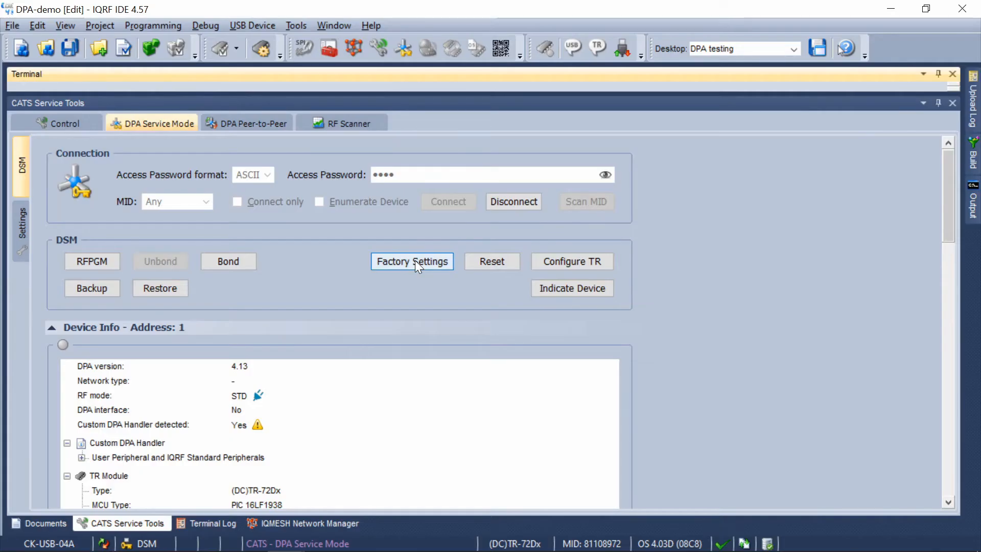
Step: Restore the factory settings of the node connected in DPA Service Mode
left_click(415, 262)
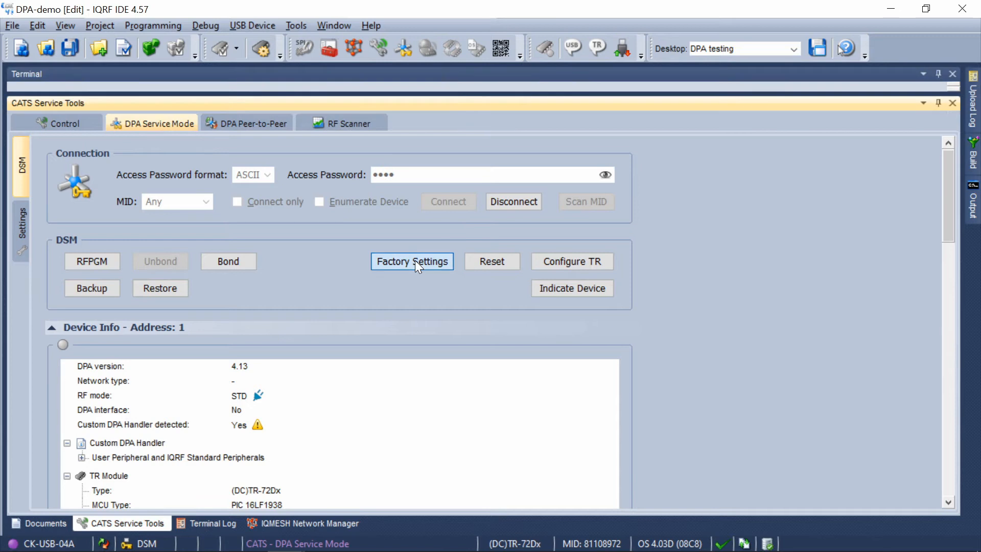
left_click(553, 320)
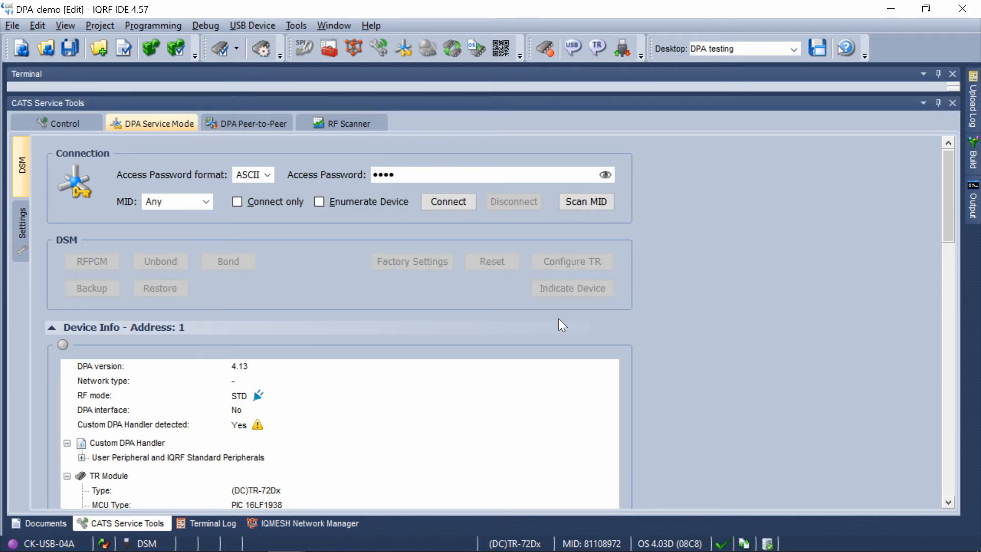
Step: Try connecting in DPA Service Mode with the current access password, abort the attempt, and connect with an empty access password
double_click(444, 175)
left_click(443, 175)
left_click(444, 203)
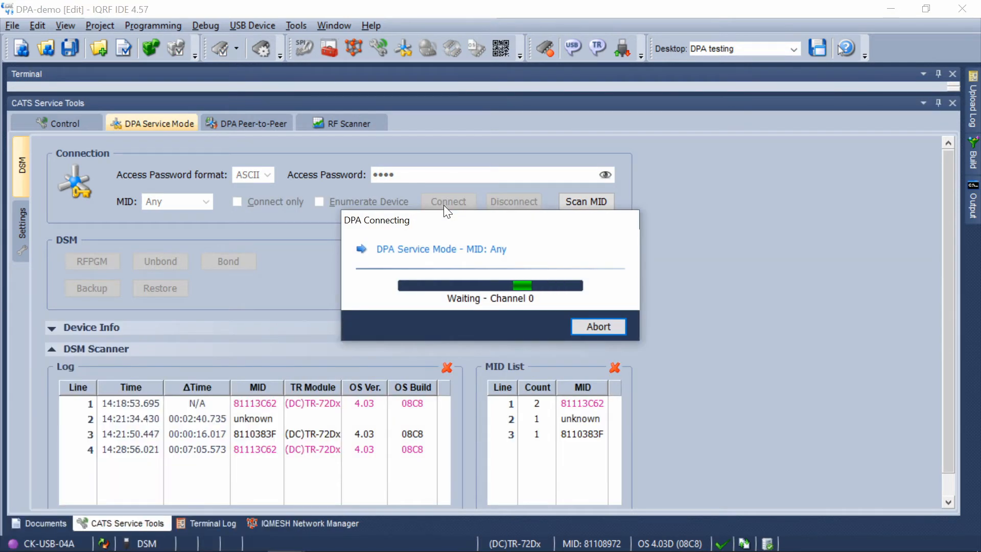
left_click(584, 326)
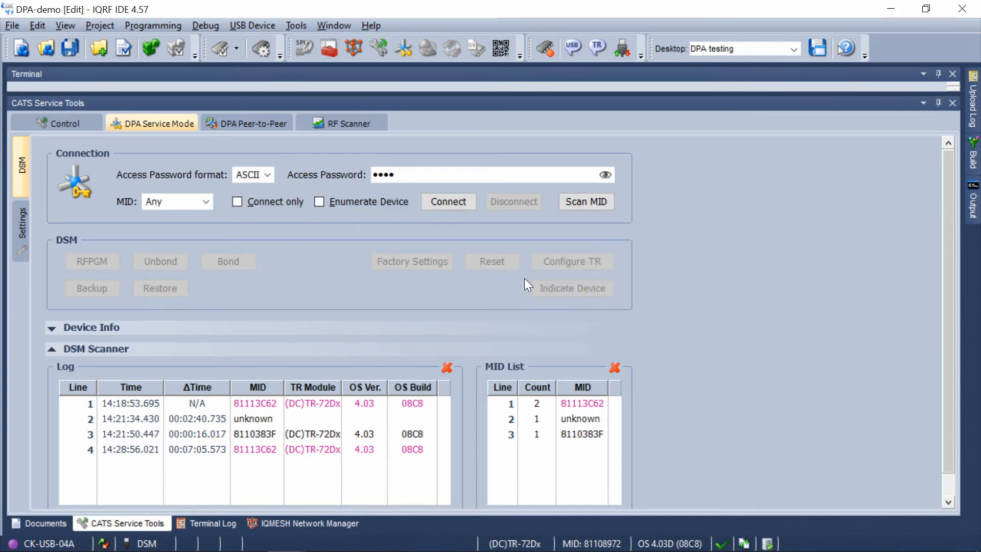
key("BackSpace")
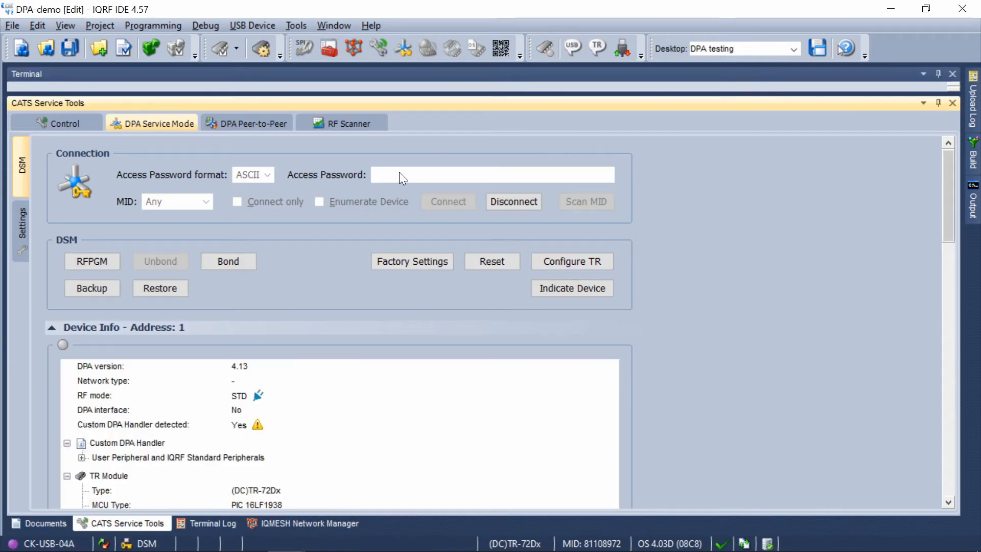
Step: Enter a new access password in the connected node's TR configuration, upload it, and accept ending the current DSM session
left_click(569, 257)
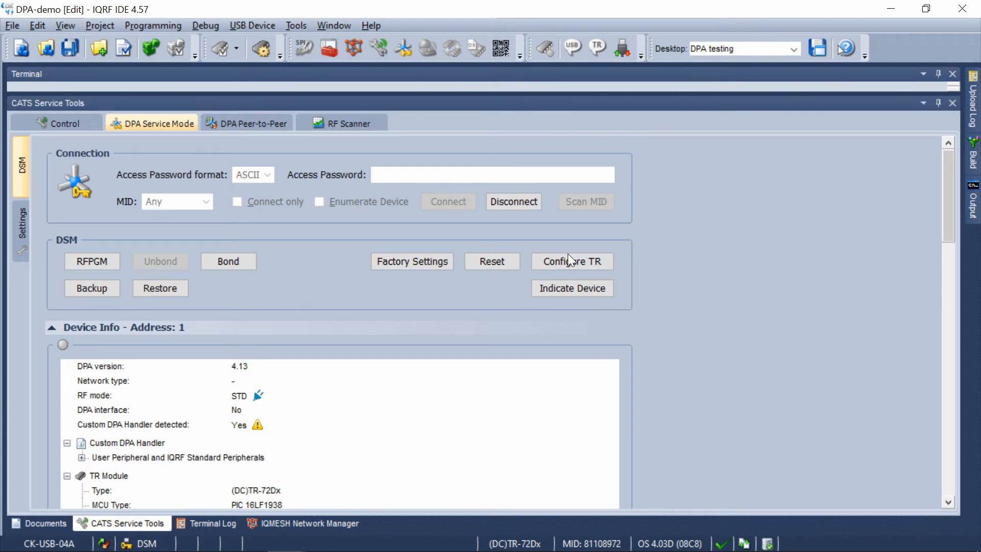
type("••••")
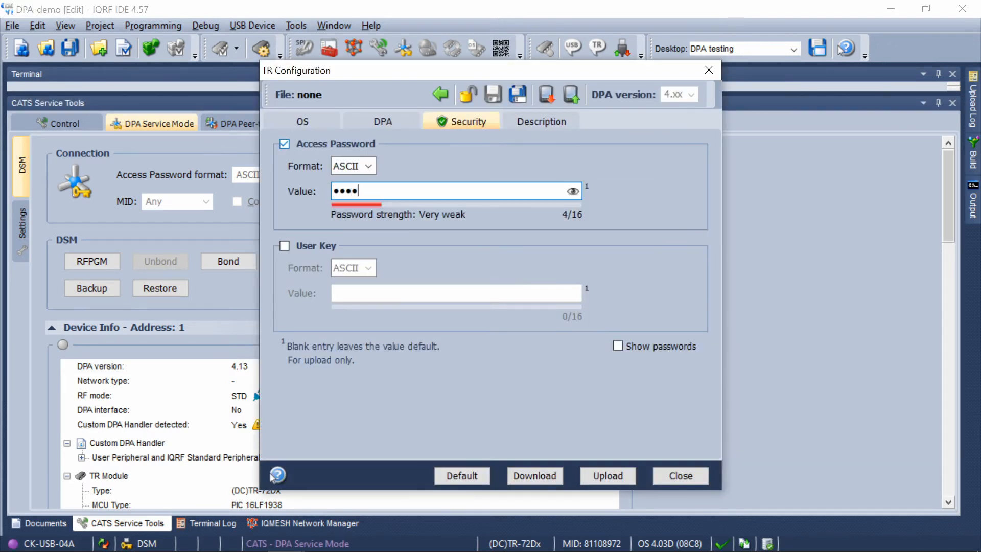
left_click(604, 479)
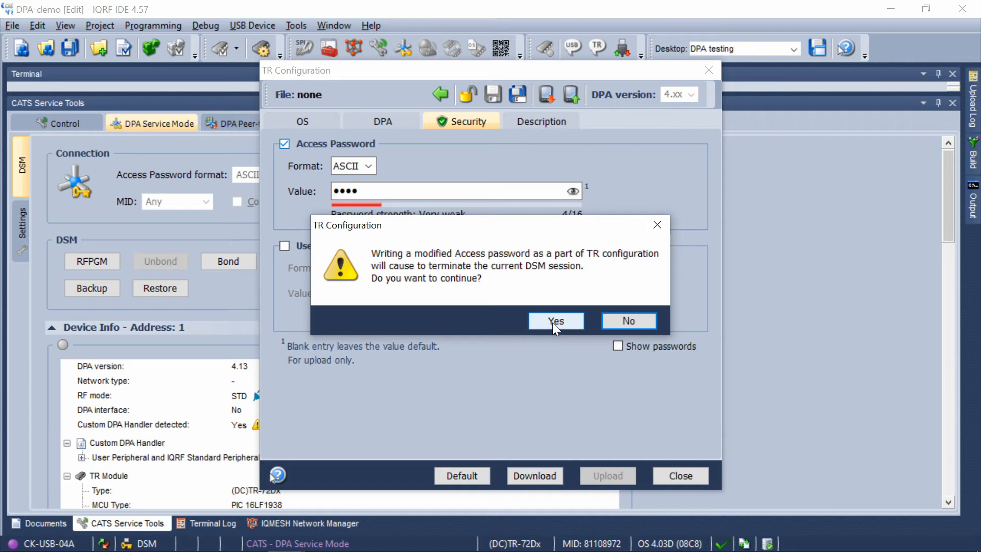
left_click(553, 322)
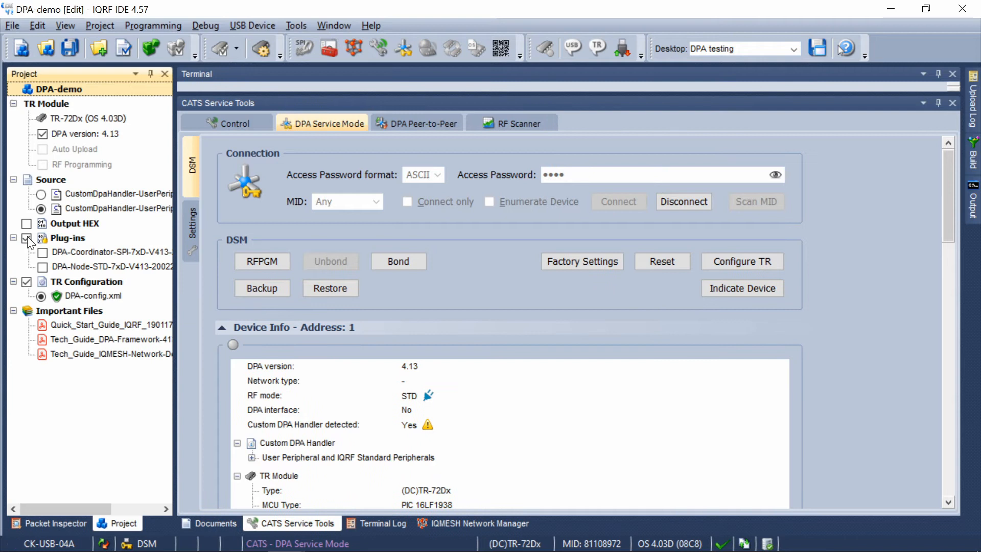
Step: Exclude the project's plug-ins, switch off Custom DPA Handler in the DPA-config TR configuration, and upload that configuration
left_click(27, 238)
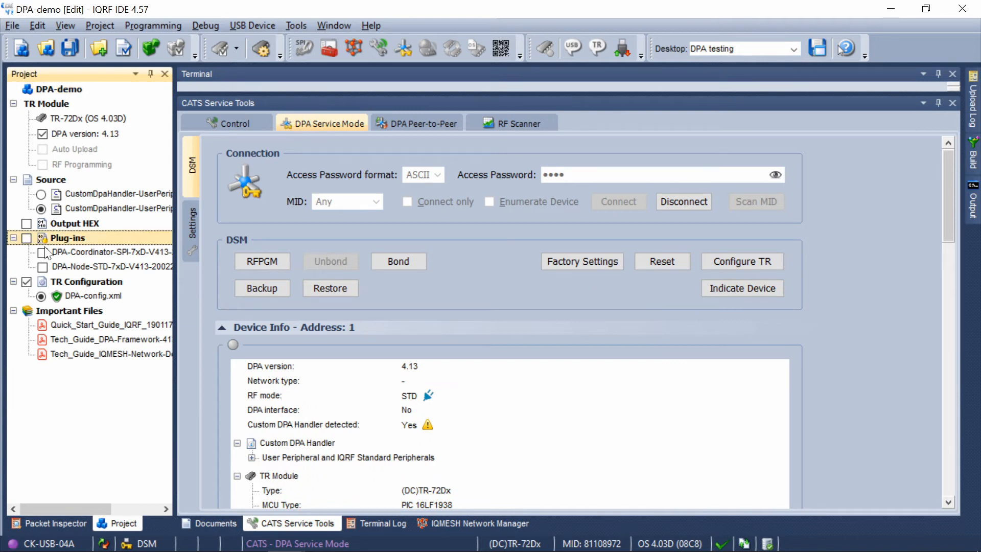
left_click(93, 296)
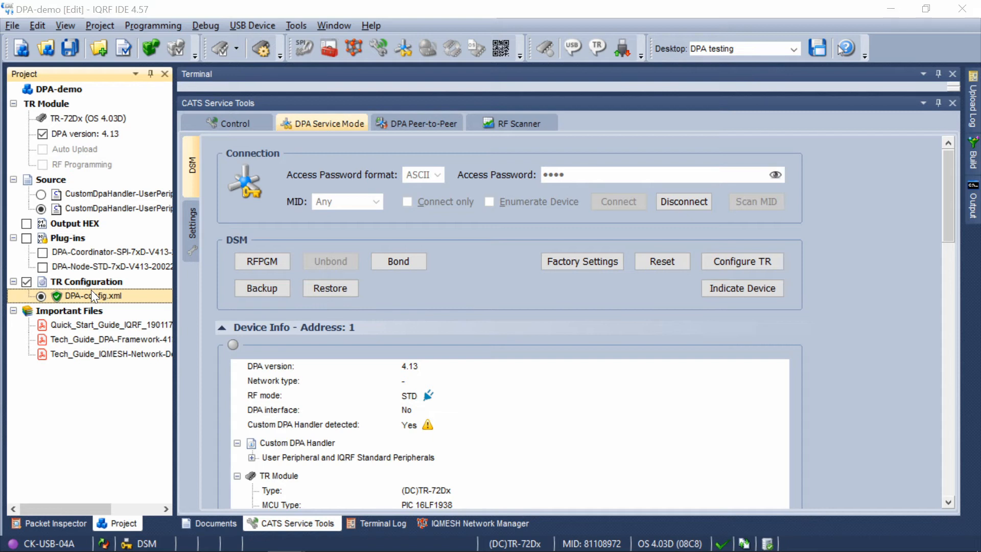
double_click(92, 292)
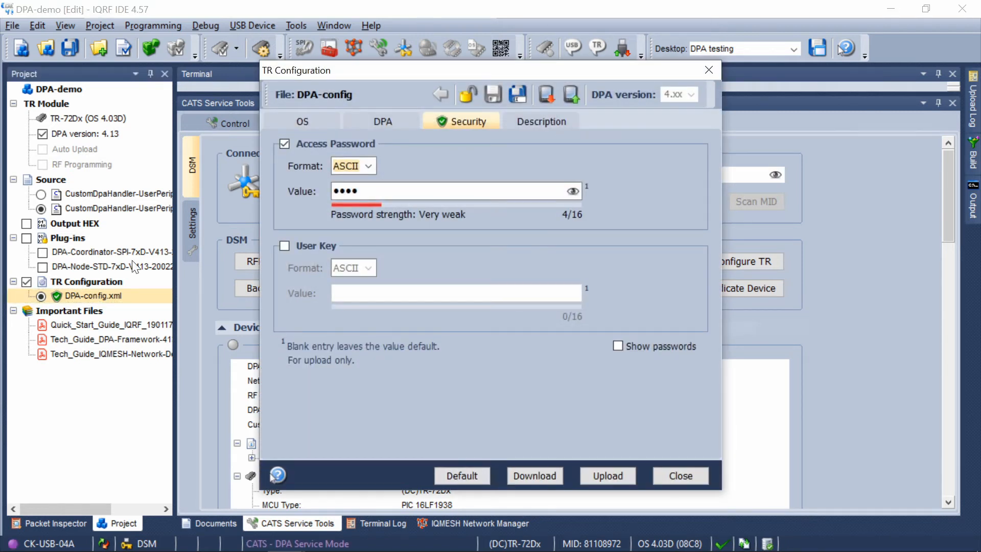
left_click(393, 119)
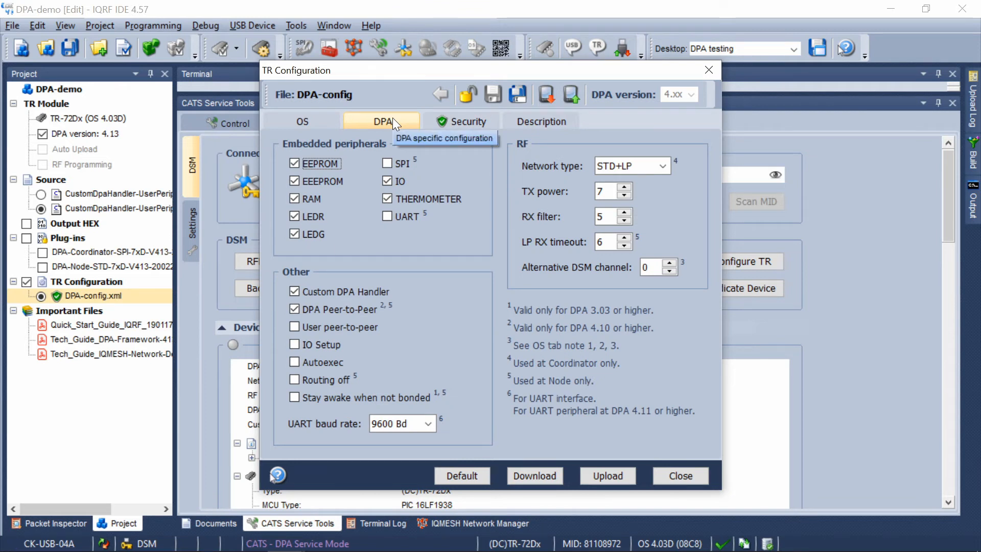
left_click(295, 292)
left_click(602, 480)
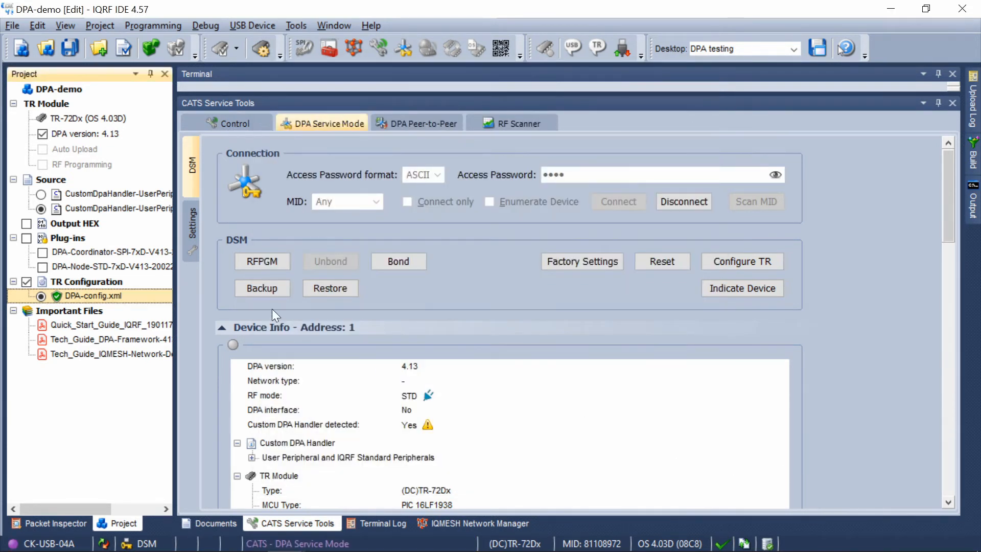
Step: Back up the node connected in DPA Service Mode to a file in the backups folder under IQRF_OS403_7xD
left_click(262, 289)
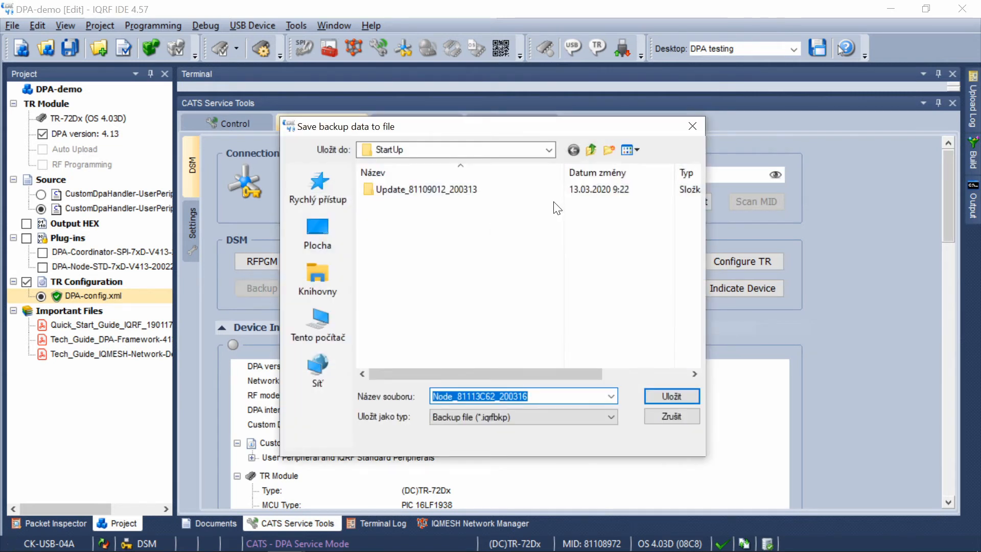
left_click(594, 149)
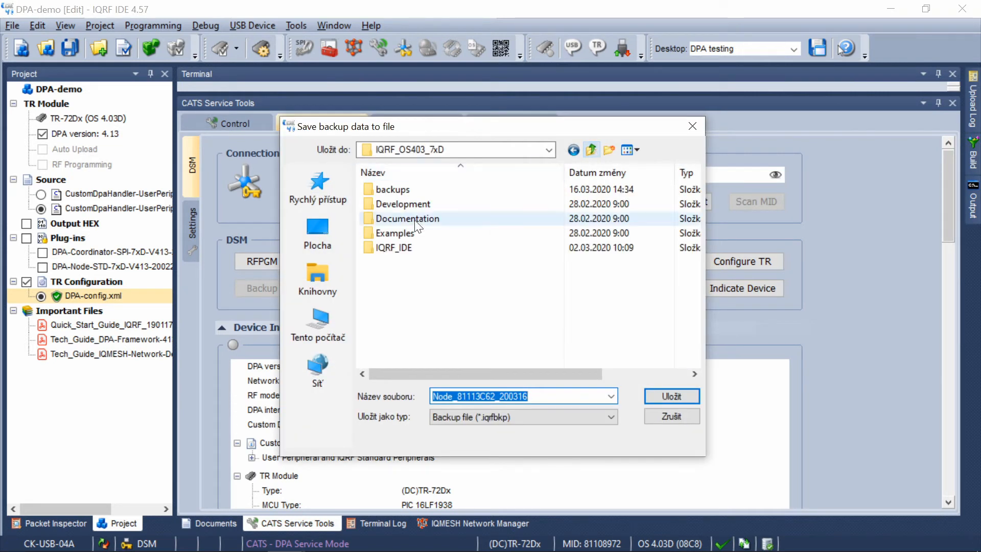
double_click(381, 188)
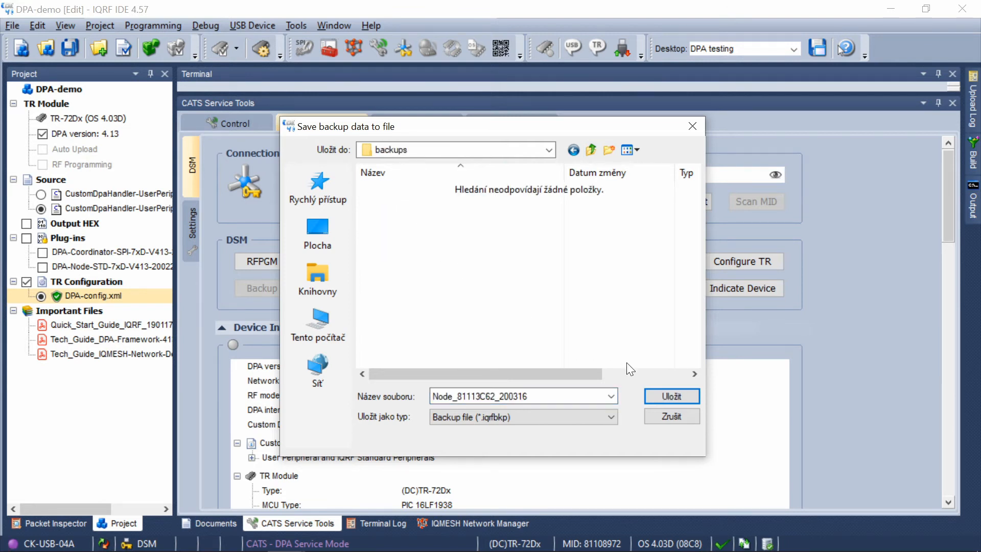
left_click(653, 394)
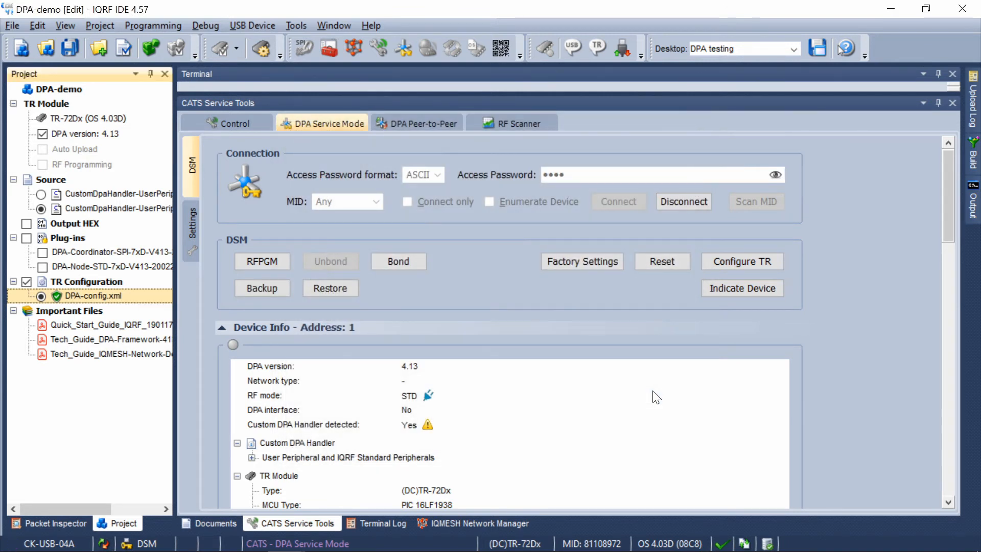
Step: Restore the connected node from the backup file Node_81113C62_200316.iqrfbkp and trigger the device indication
left_click(337, 291)
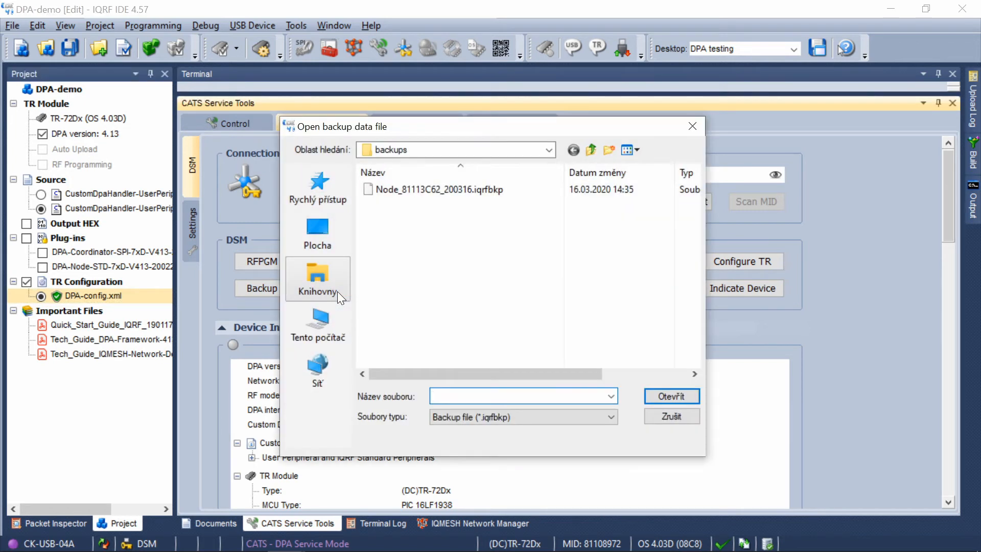
double_click(443, 193)
left_click(520, 321)
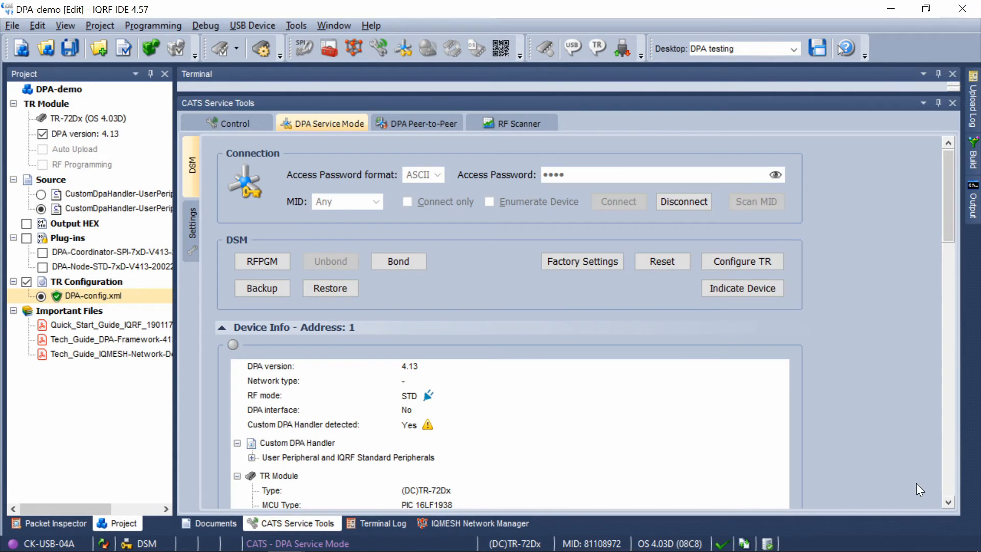
left_click(720, 284)
left_click(720, 284)
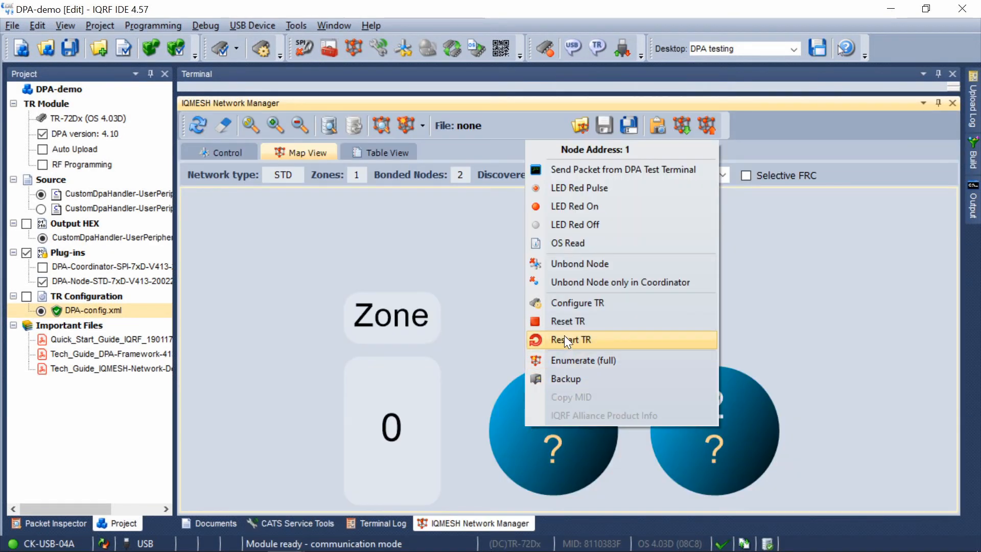
Step: Upload a TR configuration with DPA Peer-to-Peer enabled to all nodes in IQMESH Network Manager and restart them
left_click(575, 300)
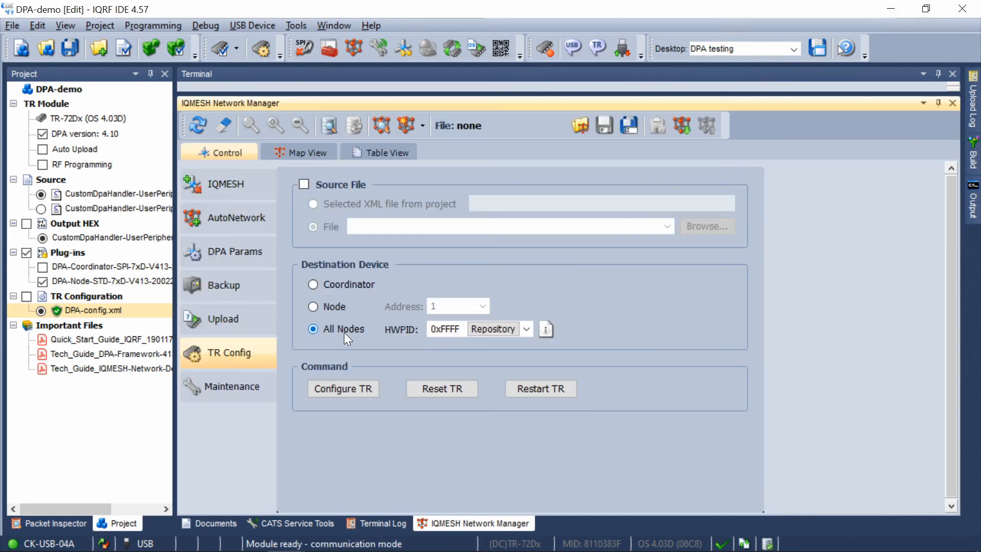
left_click(351, 386)
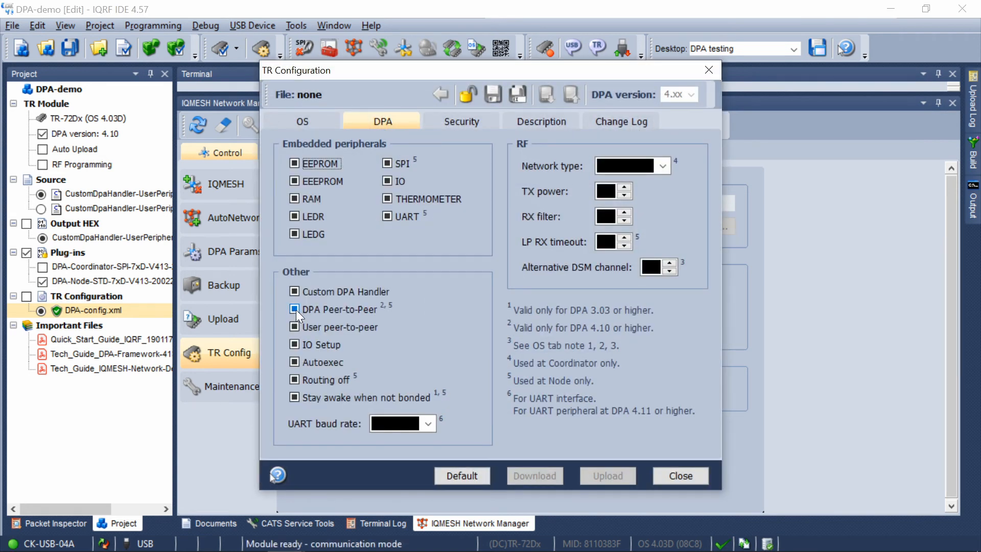
left_click(295, 309)
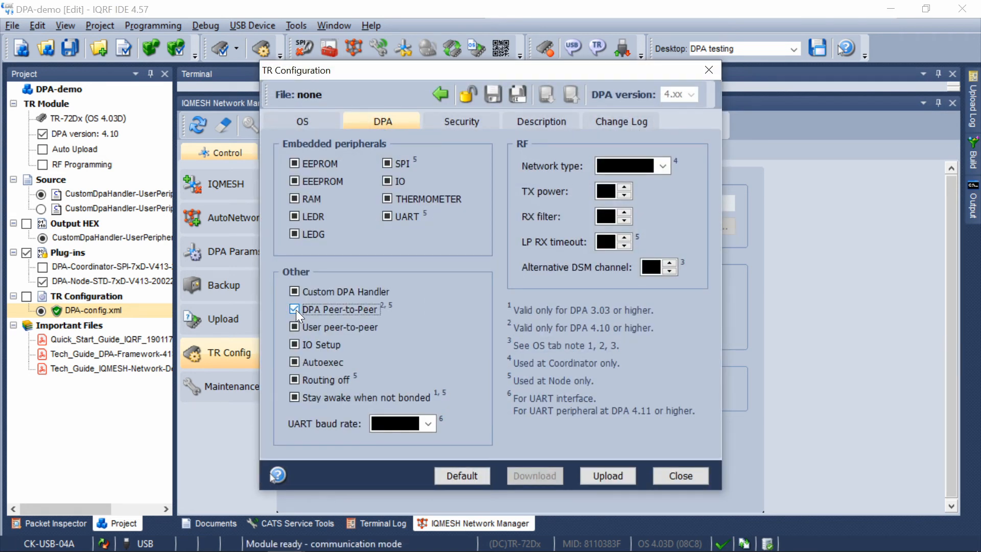
left_click(605, 476)
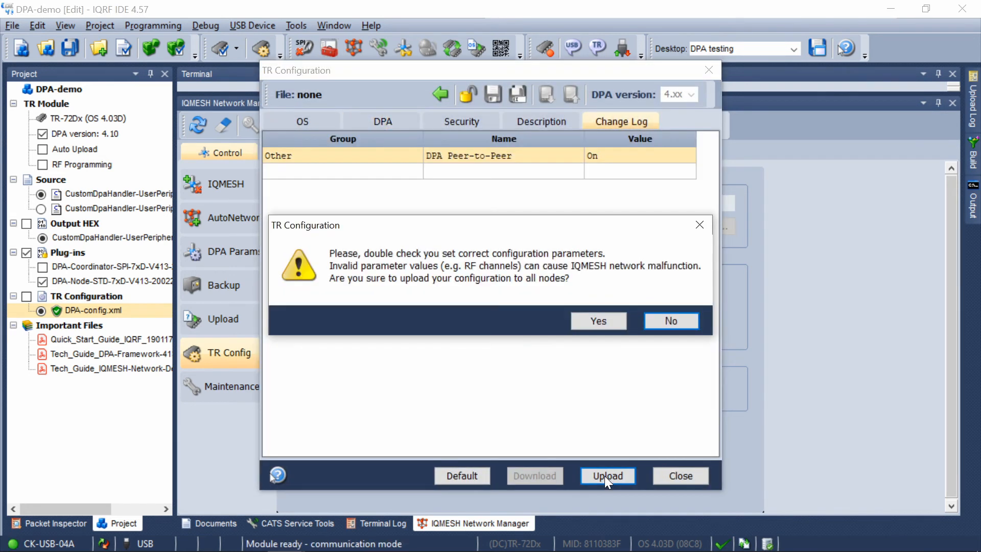
left_click(599, 324)
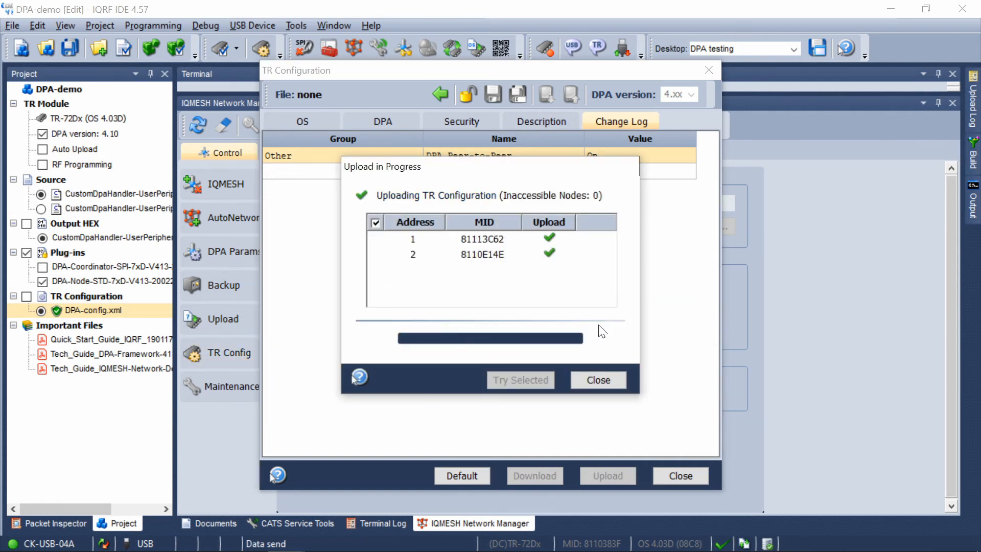
left_click(597, 382)
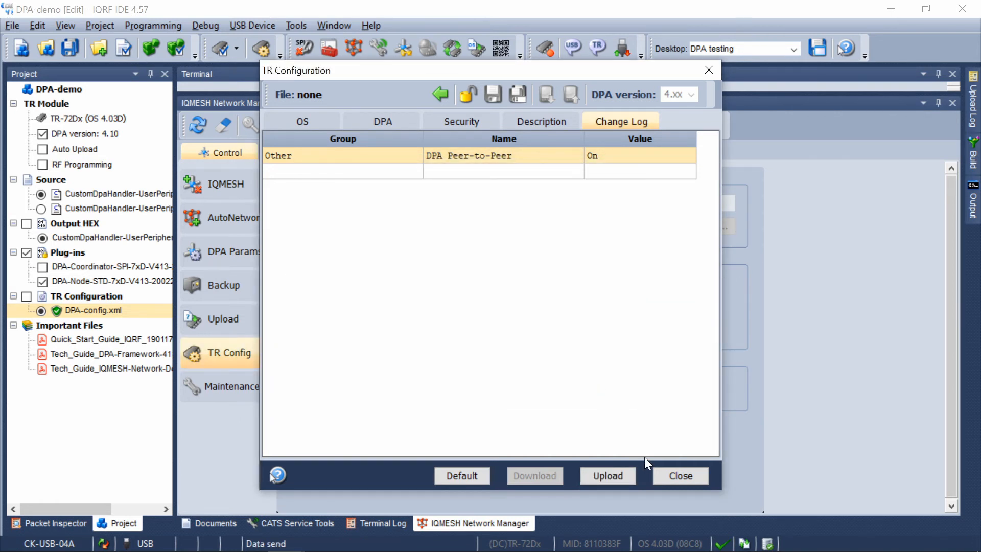
left_click(667, 479)
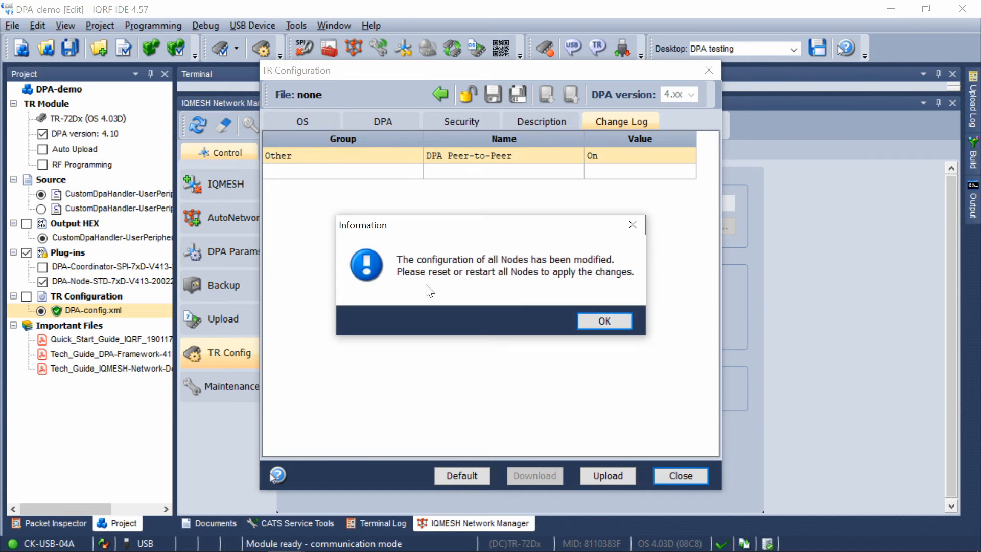
left_click(614, 326)
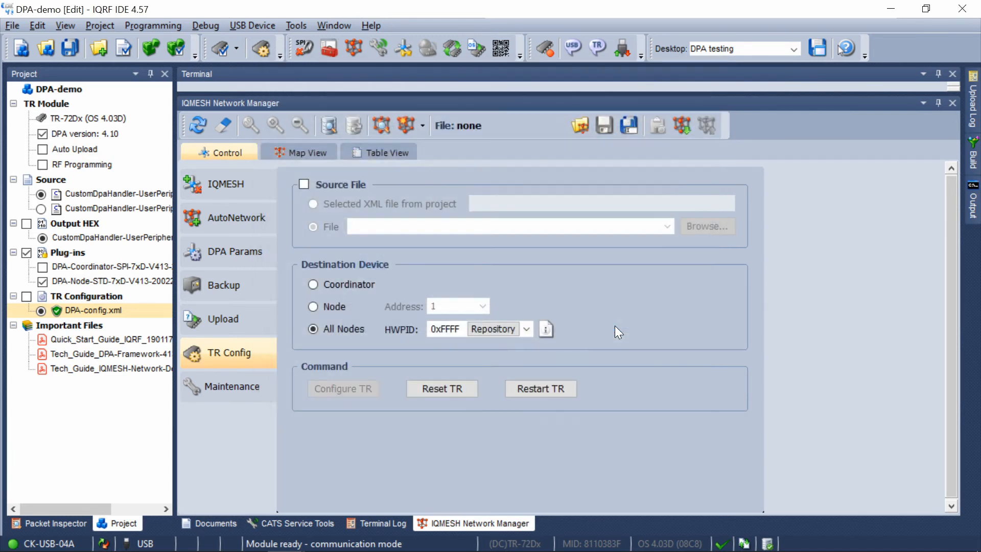
left_click(534, 387)
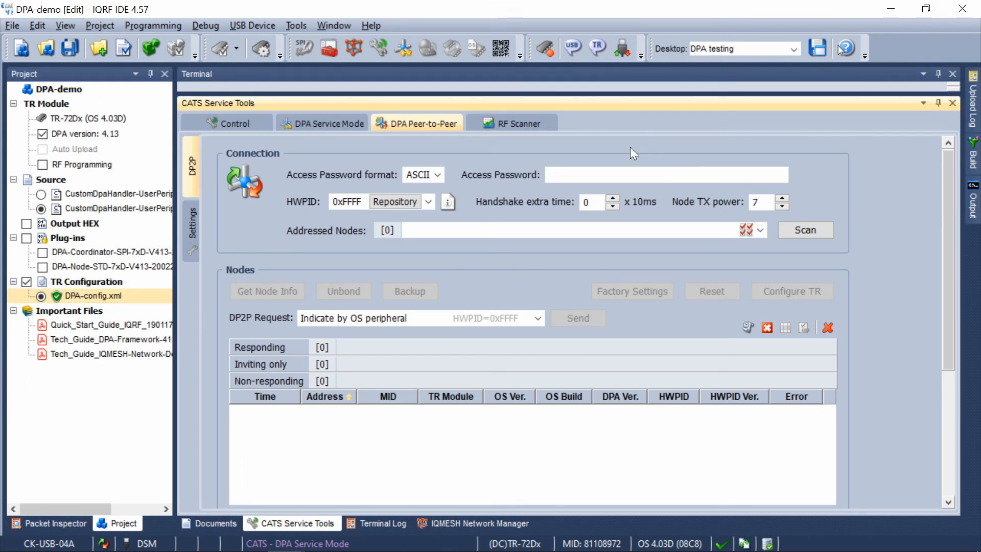
Step: Enter the access password for the DPA Peer-to-Peer connection and set the node TX power to 2
type("••••")
left_click(782, 206)
left_click(785, 208)
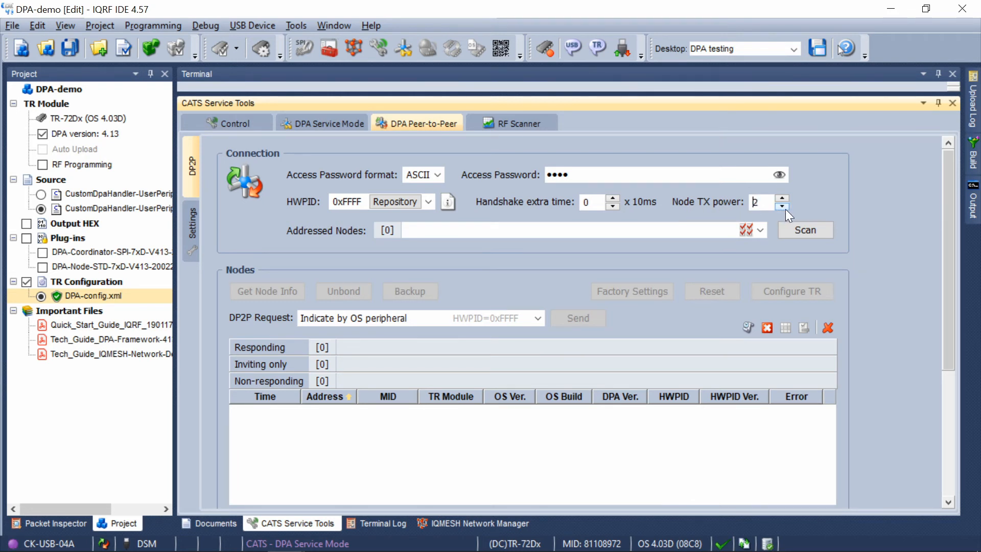
Step: Select nodes 1 and 2 as the addressed nodes for DPA Peer-to-Peer
left_click(741, 229)
left_click(268, 331)
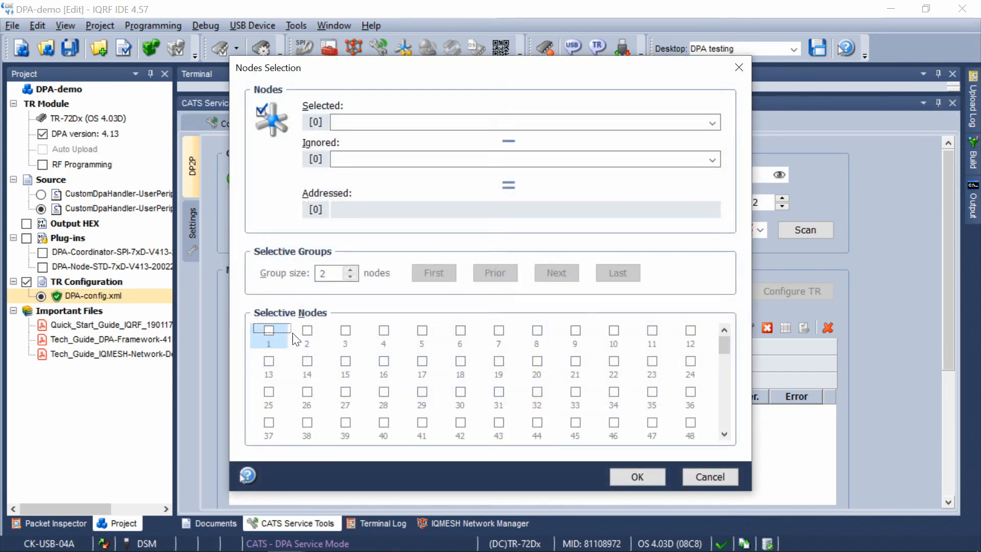
left_click(307, 332)
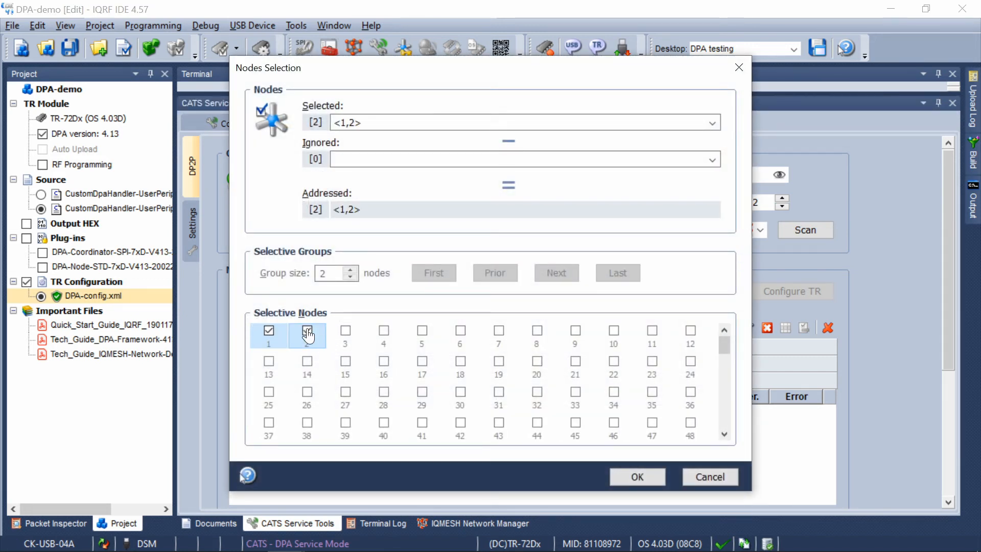
left_click(636, 476)
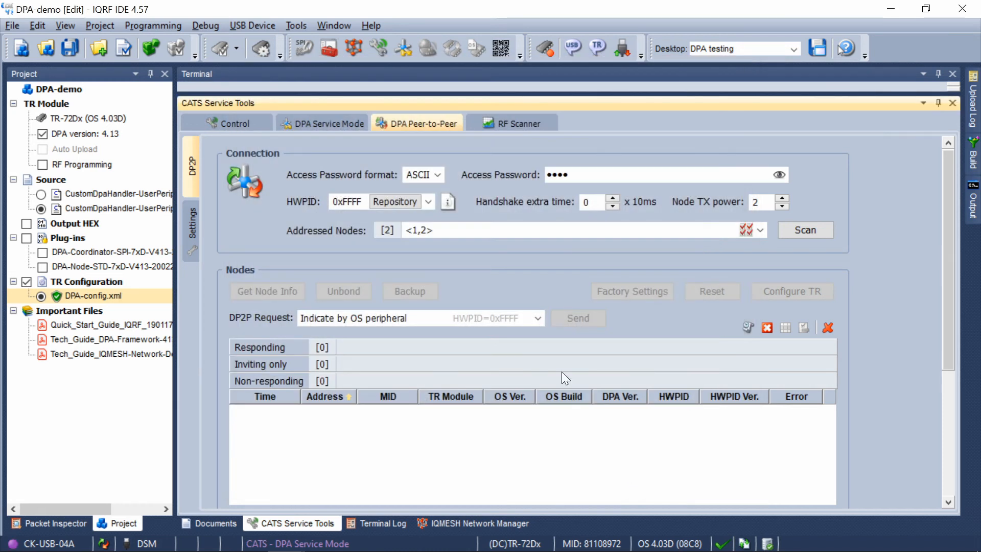
Step: Set the DP2P RF channel to 40 with network type STD and scan the addressed nodes
left_click(185, 225)
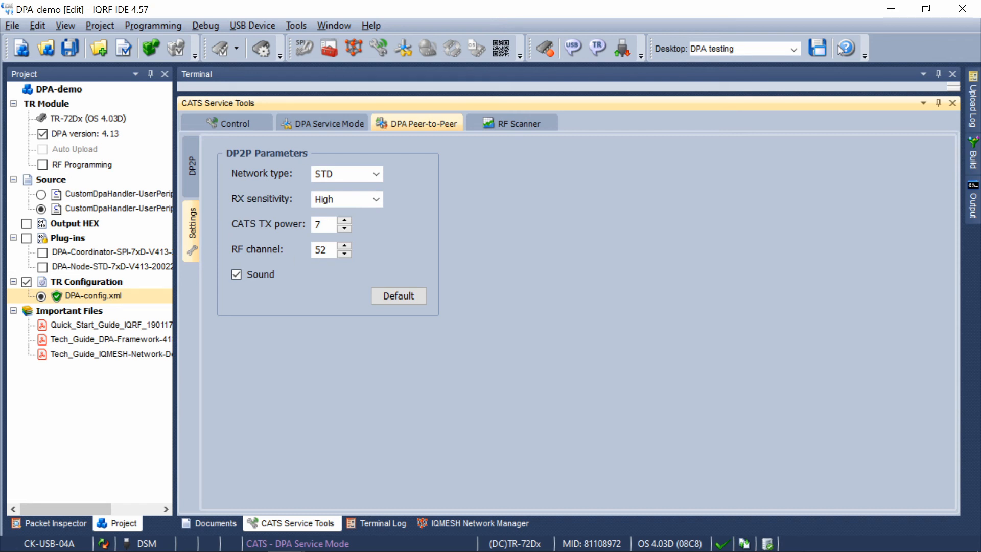
left_click(378, 173)
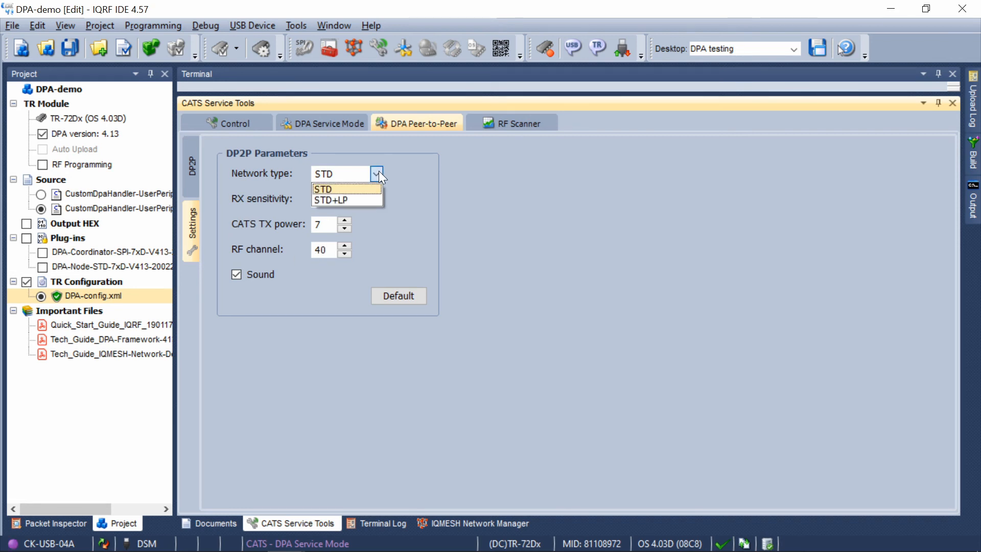
left_click(379, 173)
left_click(191, 164)
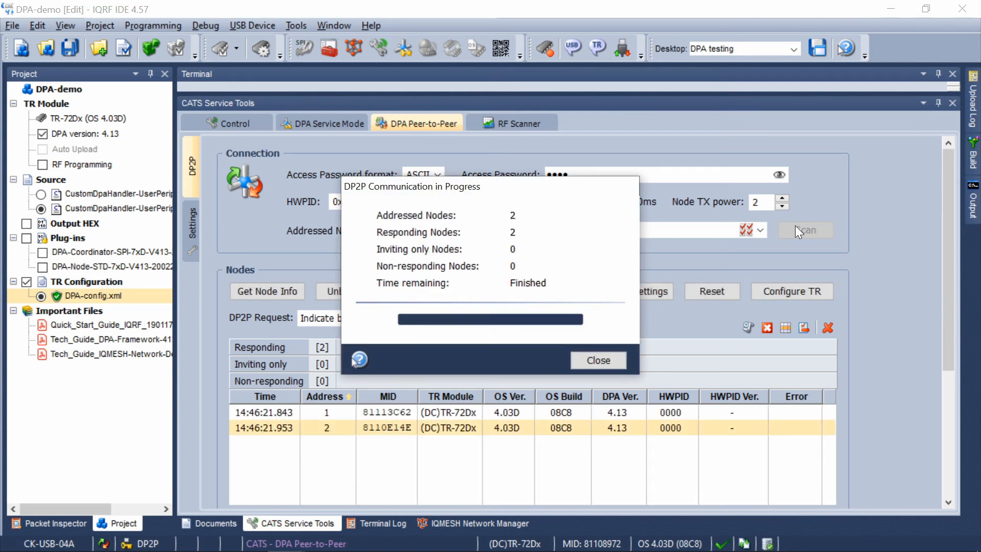
left_click(600, 359)
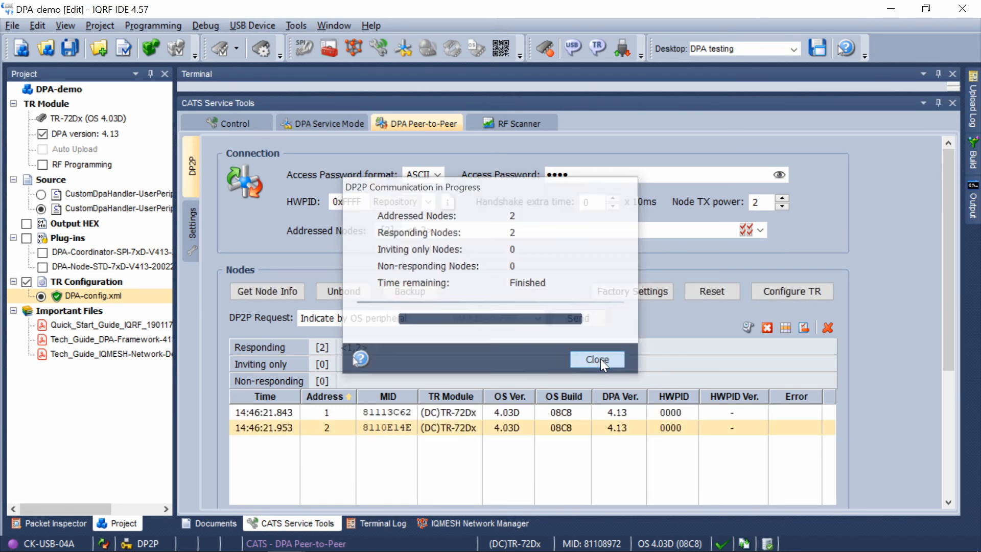
Step: Send the DP2P request "Indicate LEDs by LED peripheral" to node 1
left_click(336, 412)
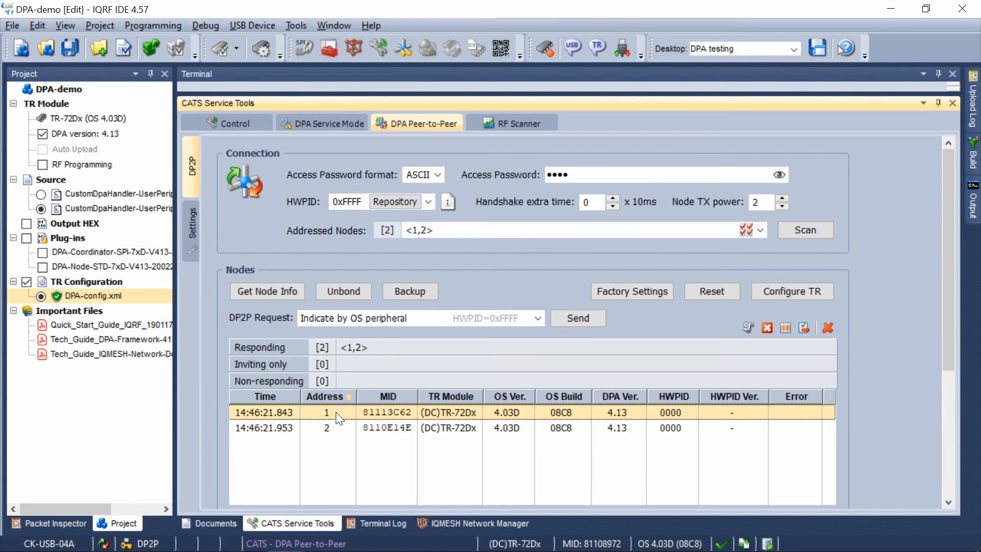
left_click(538, 319)
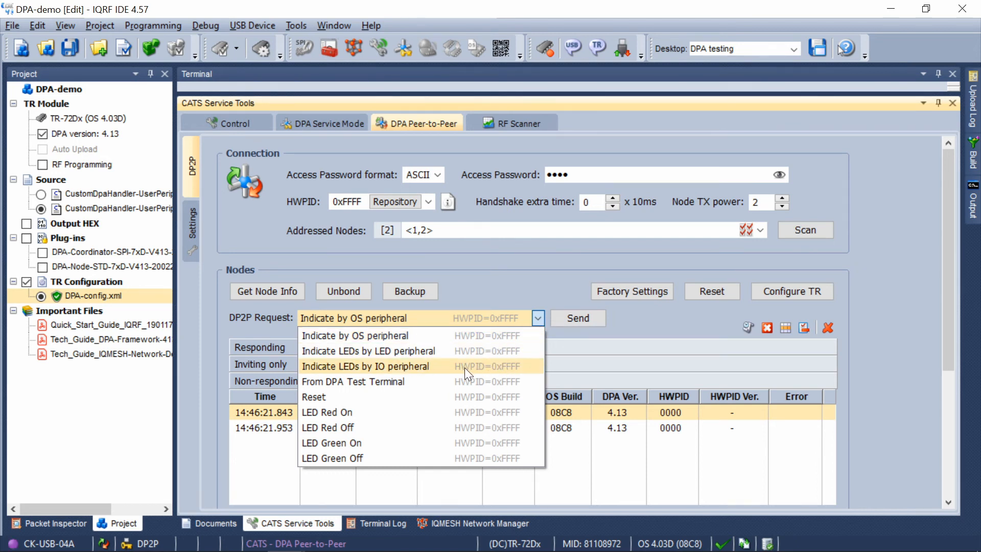
left_click(464, 354)
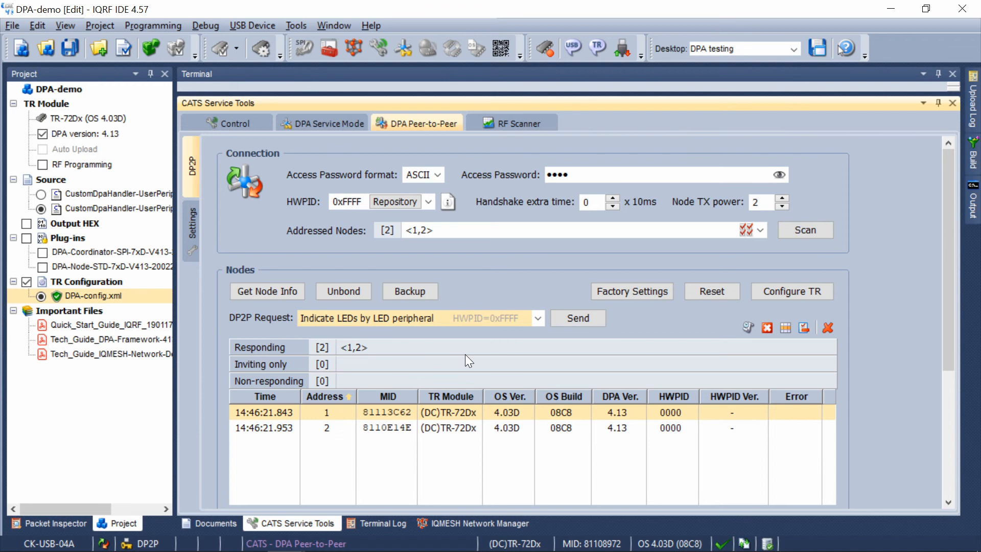
left_click(596, 317)
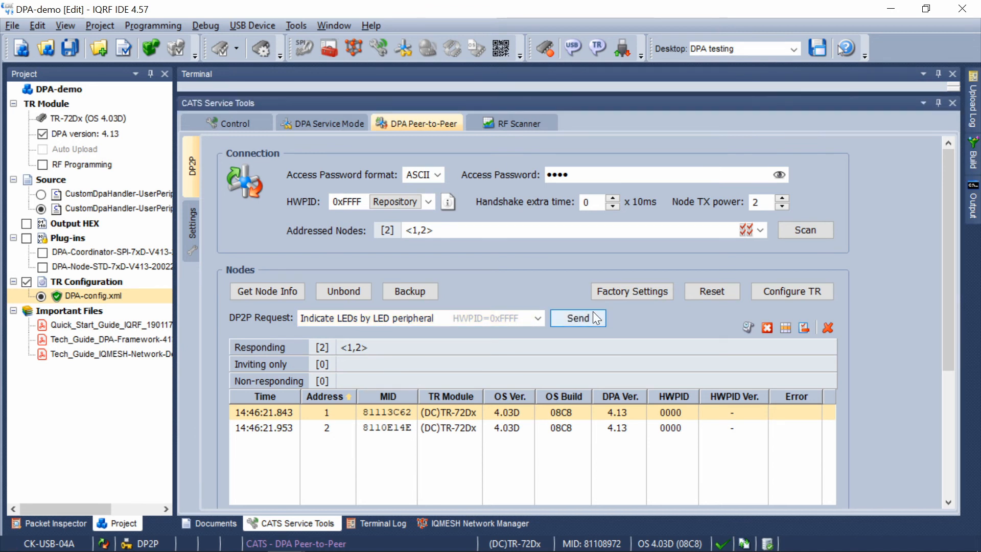
Step: Set up the Thermometer "Get temperature" command in the DPA Test terminal and send it to node 1 as a DP2P request from the terminal
left_click(374, 431)
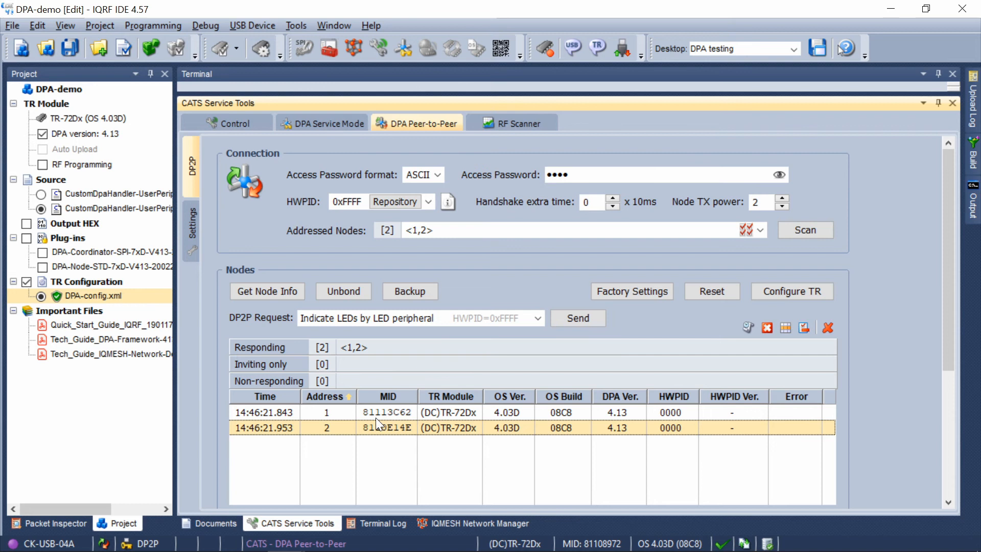
left_click(378, 413)
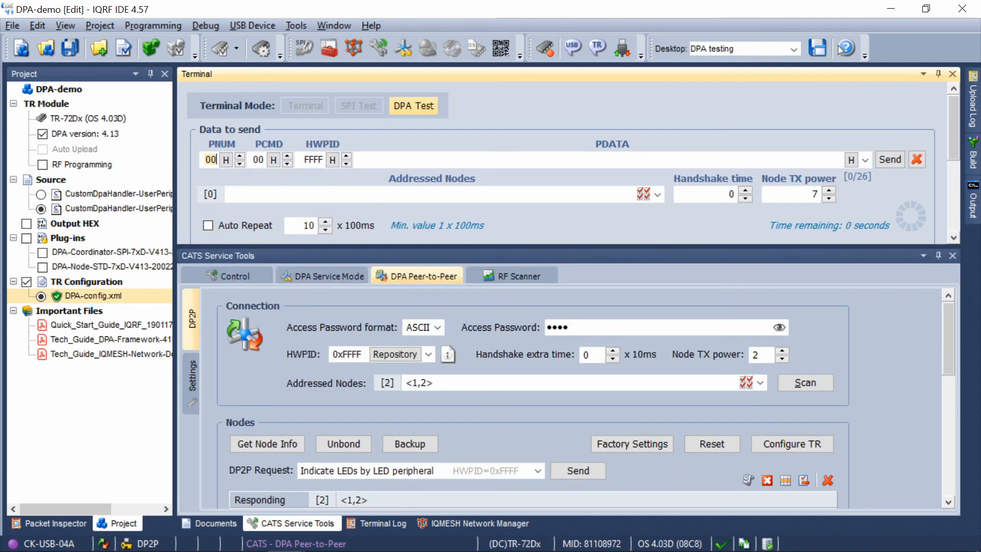
right_click(210, 153)
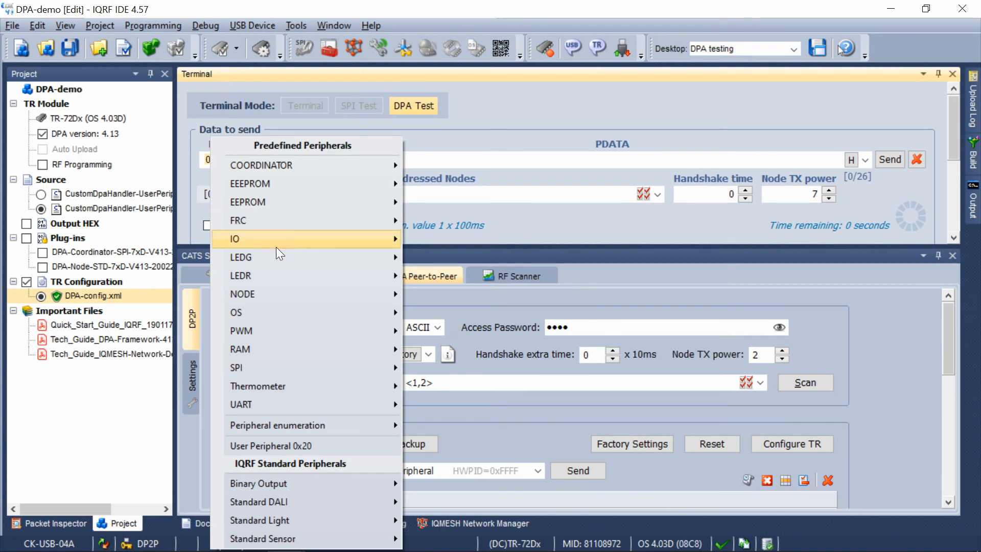
mouse_move(335, 387)
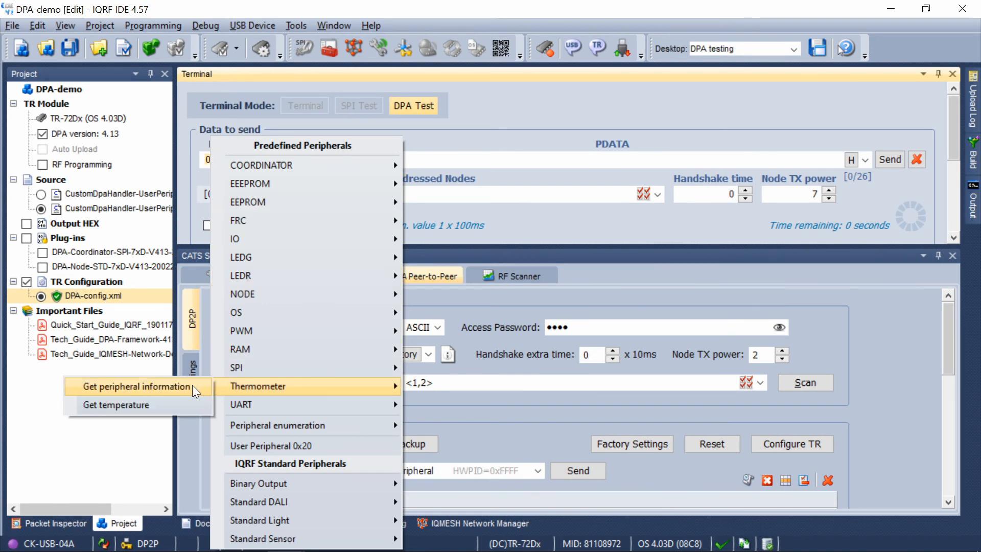
left_click(153, 407)
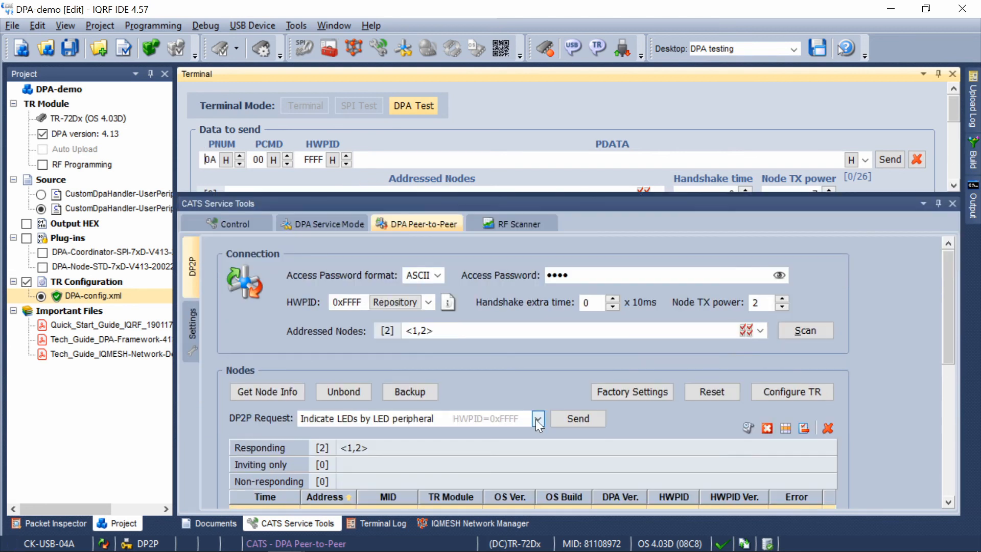
left_click(537, 418)
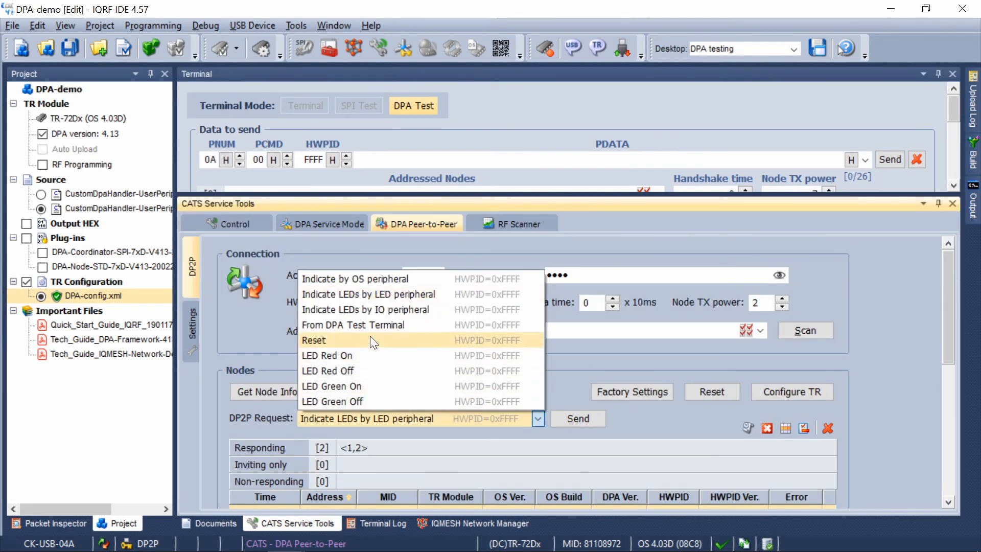
left_click(378, 325)
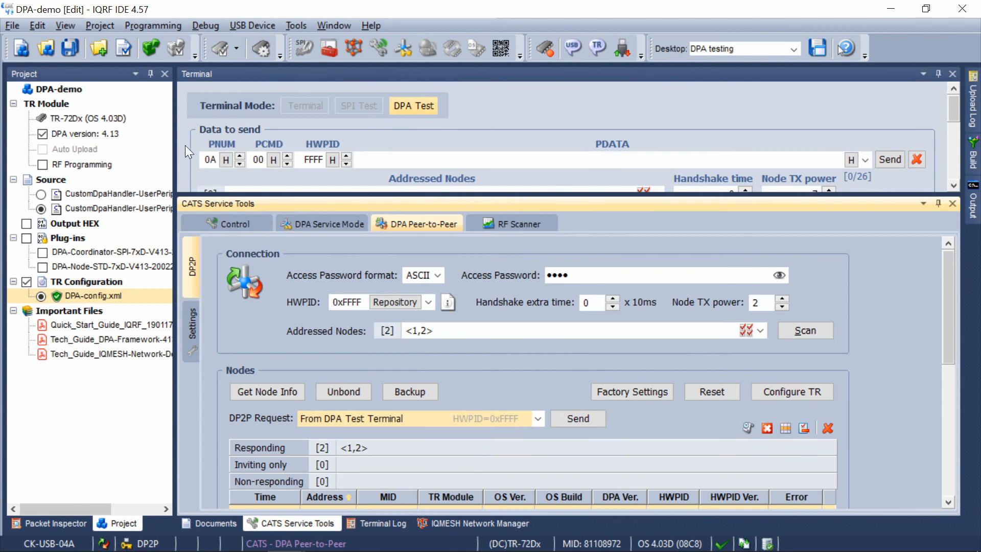
scroll(578, 350, "down", 3)
left_click(578, 350)
Step: Examine node 1's DP2P response from the terminal log in the Packet Inspector
left_click(368, 521)
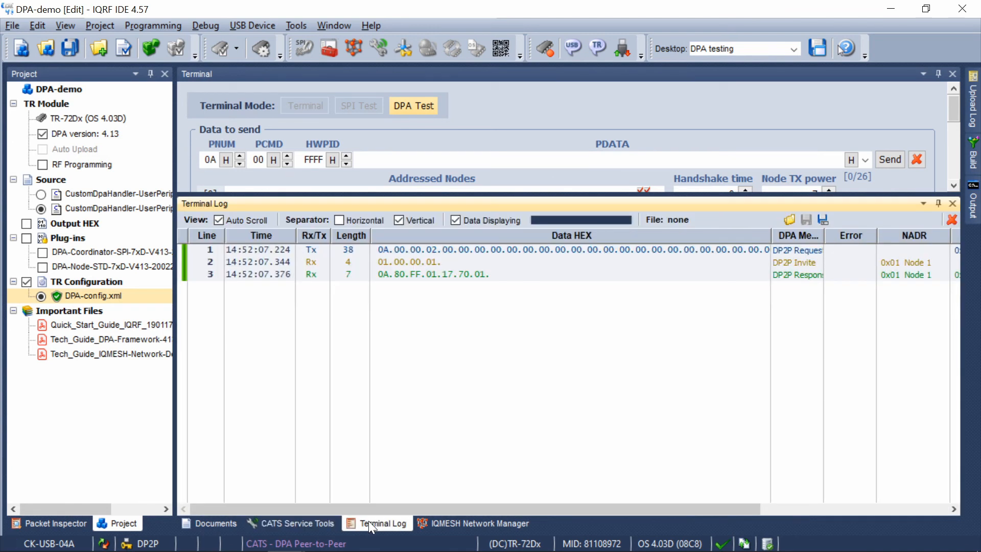
left_click(452, 272)
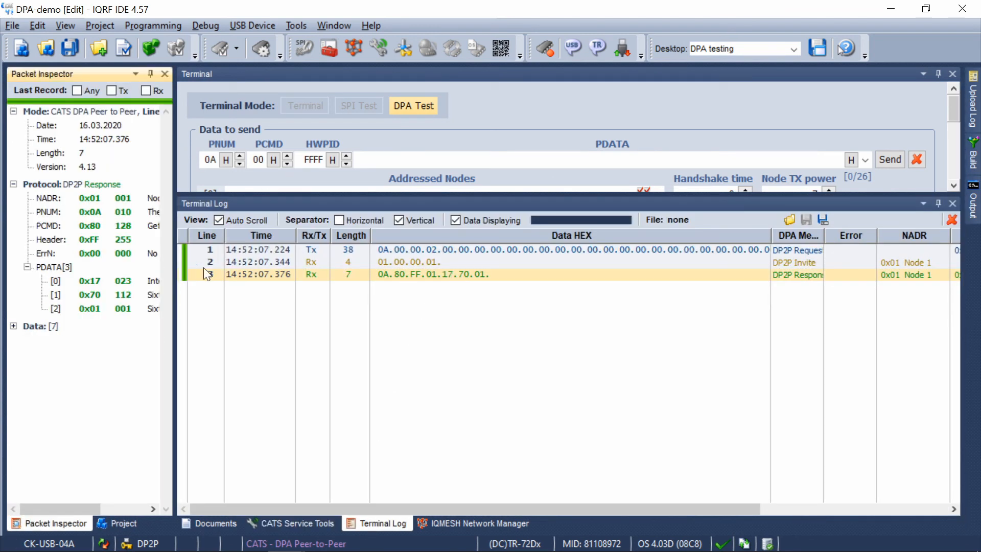
left_click_drag(175, 272, 243, 276)
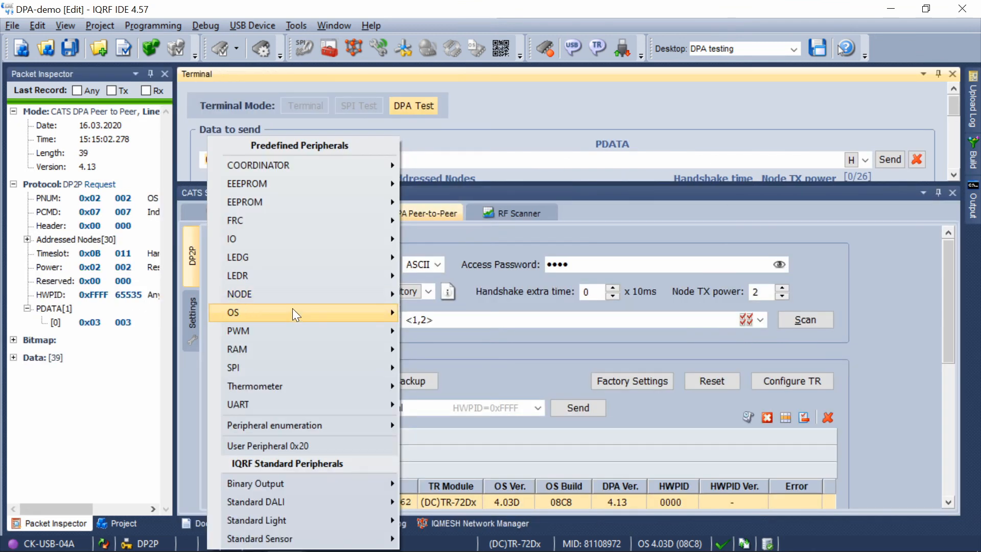
Step: Prepare the OS "Indicate" command with PDATA 03, set the DP2P request to "From DPA Test Terminal", and select node 2
mouse_move(295, 311)
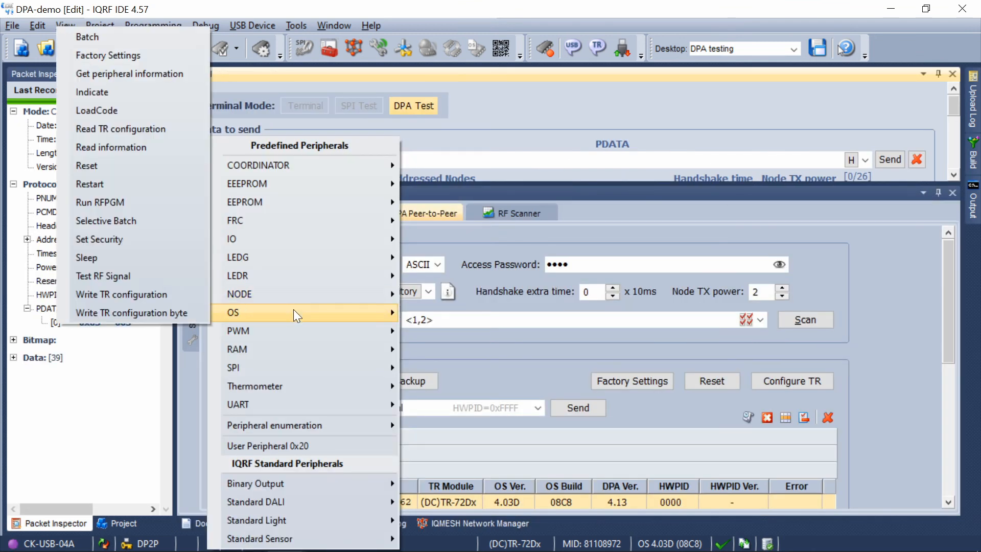
left_click(120, 93)
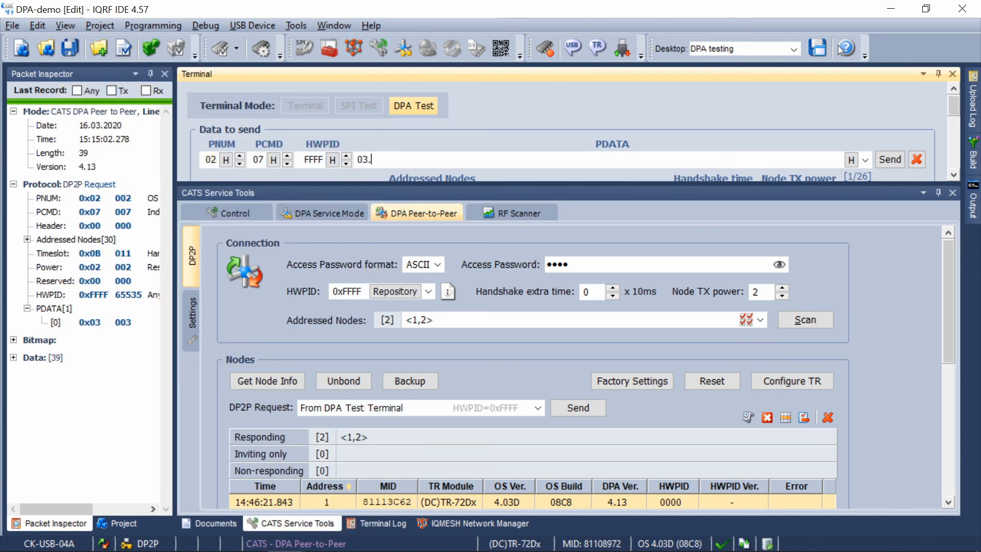
left_click(537, 409)
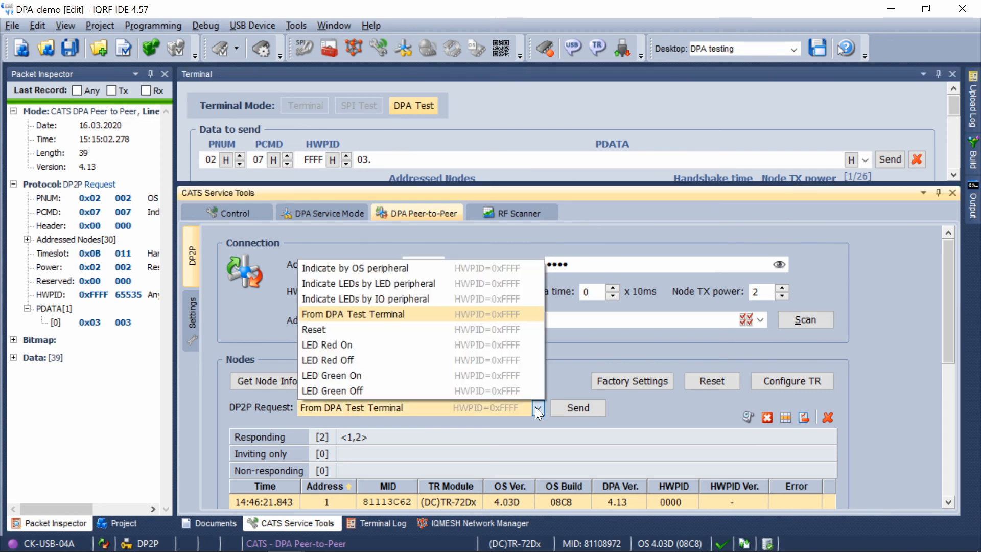
left_click(395, 319)
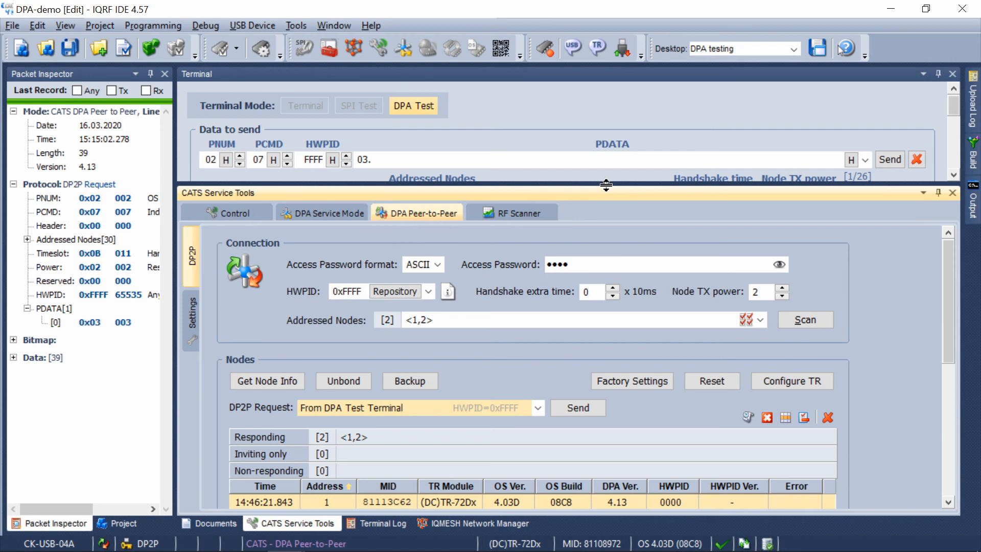
left_click_drag(606, 185, 607, 128)
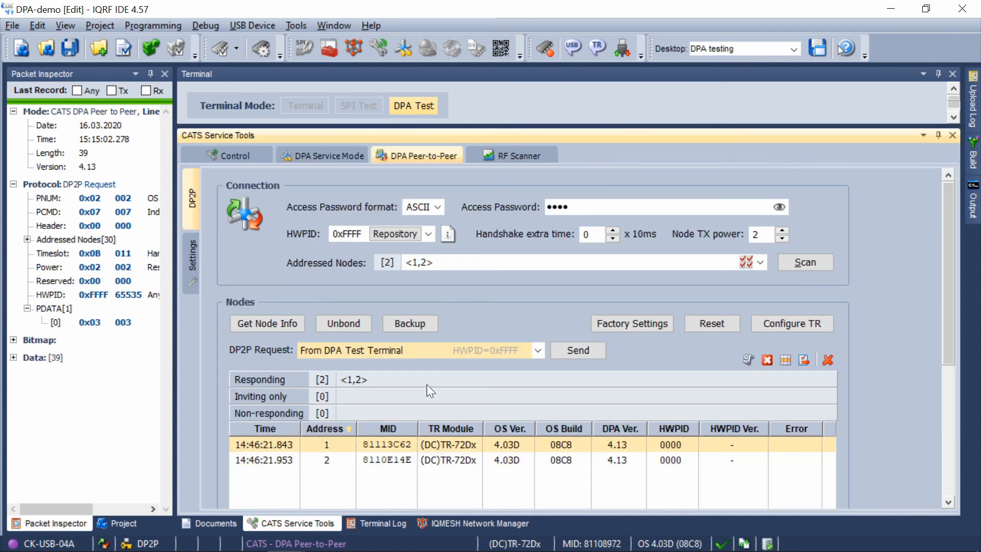
left_click(366, 459)
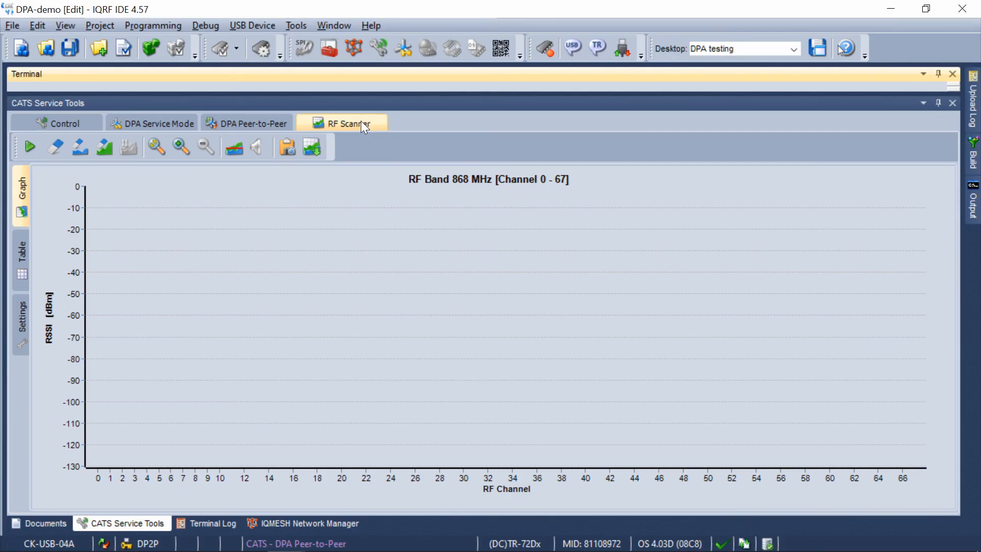
Step: Start the RF scan of the 868 MHz band and lower the RSSI threshold line to about -113 dBm
left_click(27, 147)
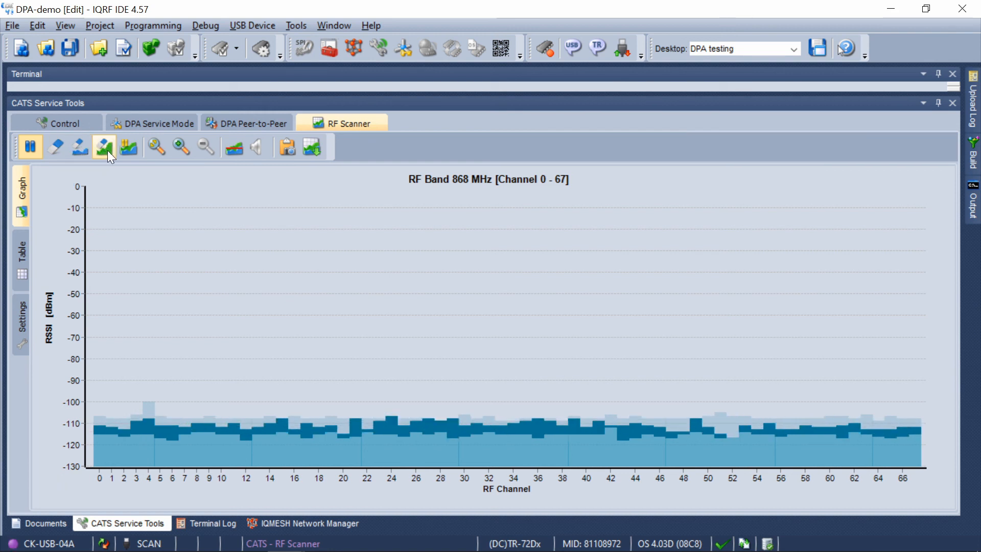
left_click(229, 153)
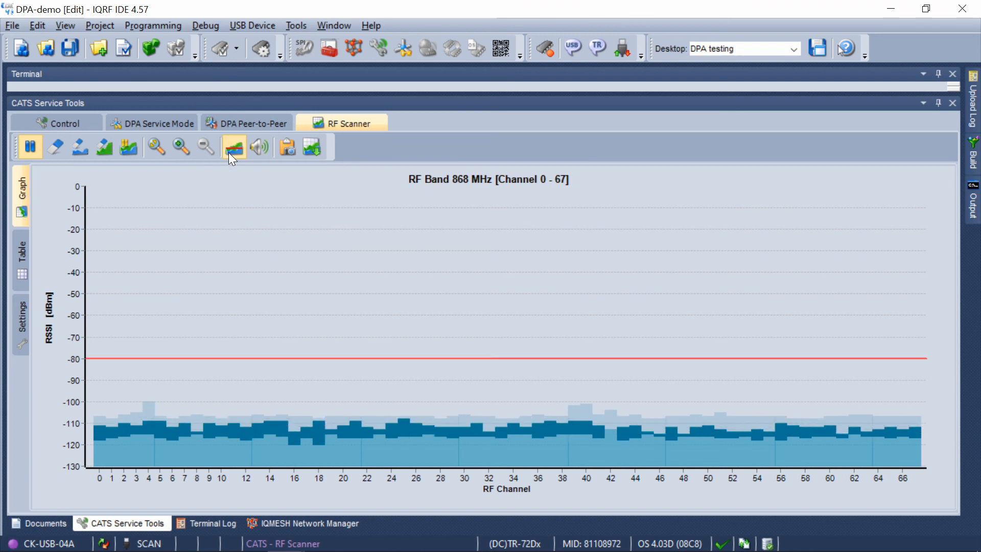
left_click_drag(206, 354, 202, 428)
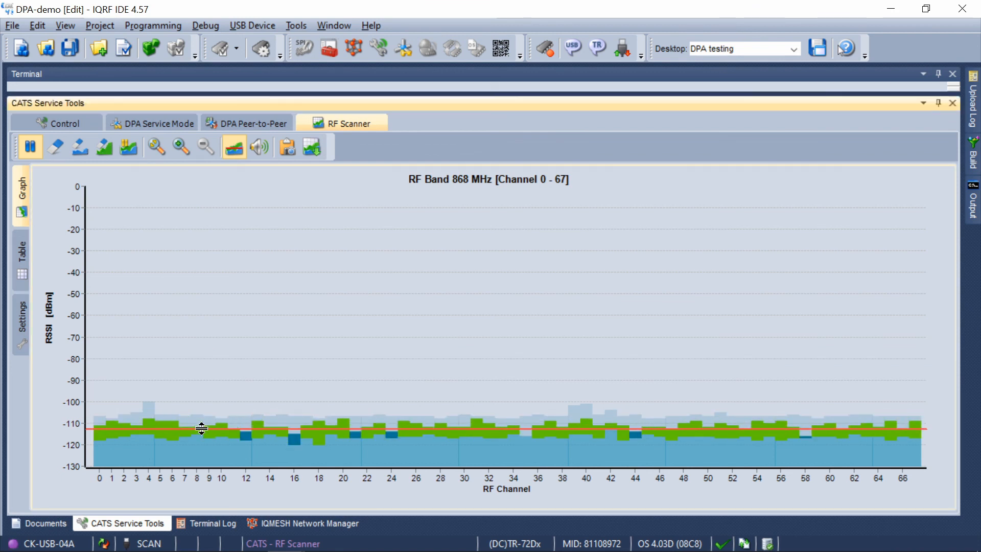
Step: Toggle the threshold sound alert and hide the threshold line in the RF Scanner graph
left_click(261, 141)
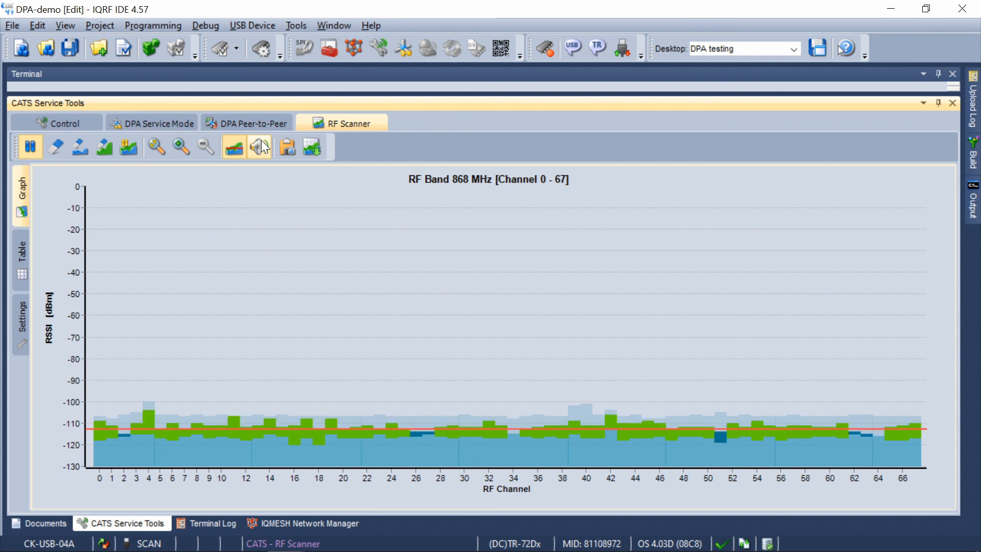
left_click(237, 157)
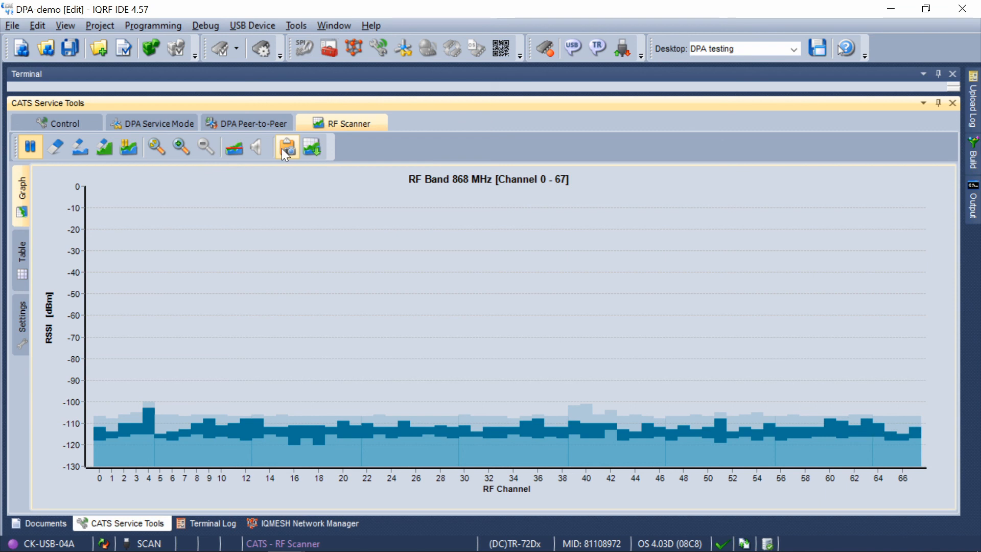